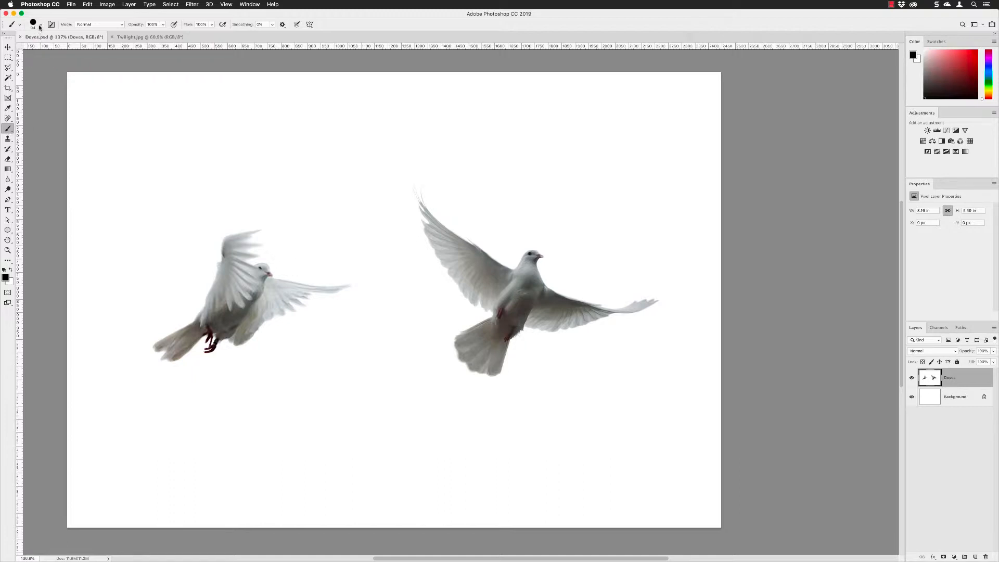
Paint a dot and a wavy black stroke above the doves with the Soft Round brush at about 130 px.
{"action": "left_click", "coordinate": [41, 26]}
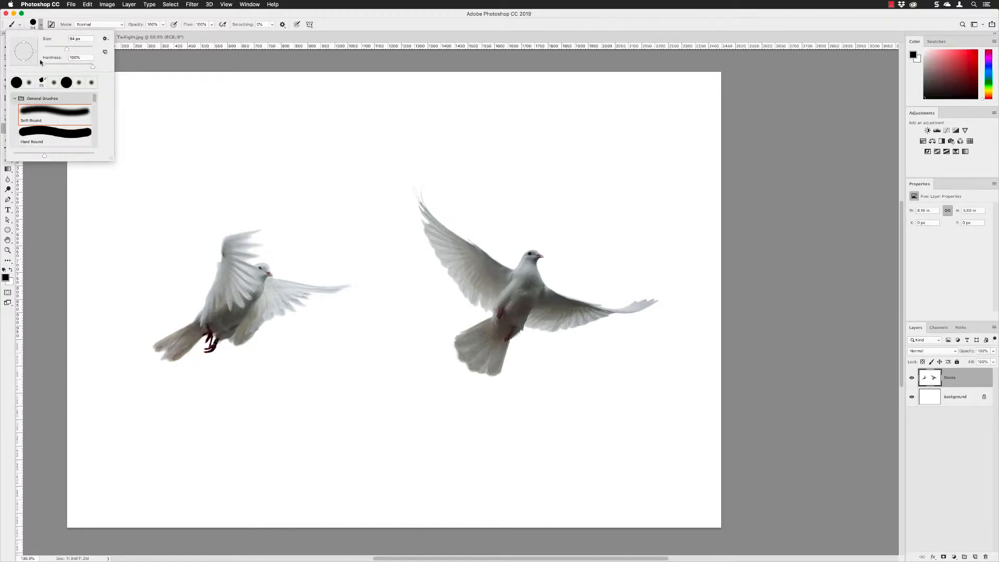
{"action": "left_click", "coordinate": [28, 113]}
{"action": "left_click_drag", "start_coordinate": [68, 50], "coordinate": [72, 50]}
{"action": "key", "text": "Return"}
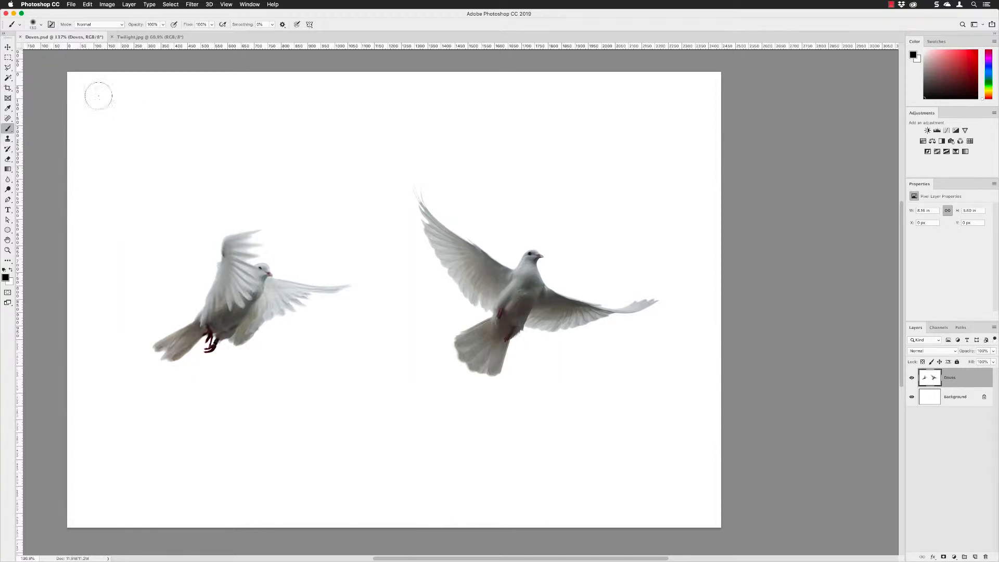
{"action": "left_click", "coordinate": [116, 122]}
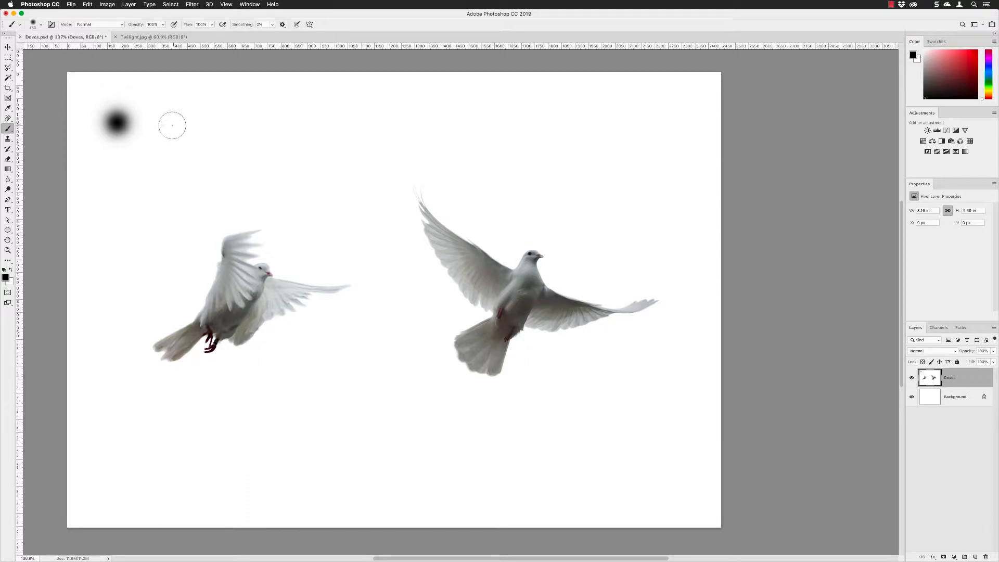
{"action": "mouse_move", "coordinate": [172, 125]}
{"action": "left_mouse_down"}
{"action": "mouse_move", "coordinate": [231, 127]}
{"action": "mouse_move", "coordinate": [291, 115]}
{"action": "mouse_move", "coordinate": [352, 131]}
{"action": "mouse_move", "coordinate": [396, 119]}
{"action": "mouse_move", "coordinate": [474, 113]}
{"action": "left_mouse_up"}
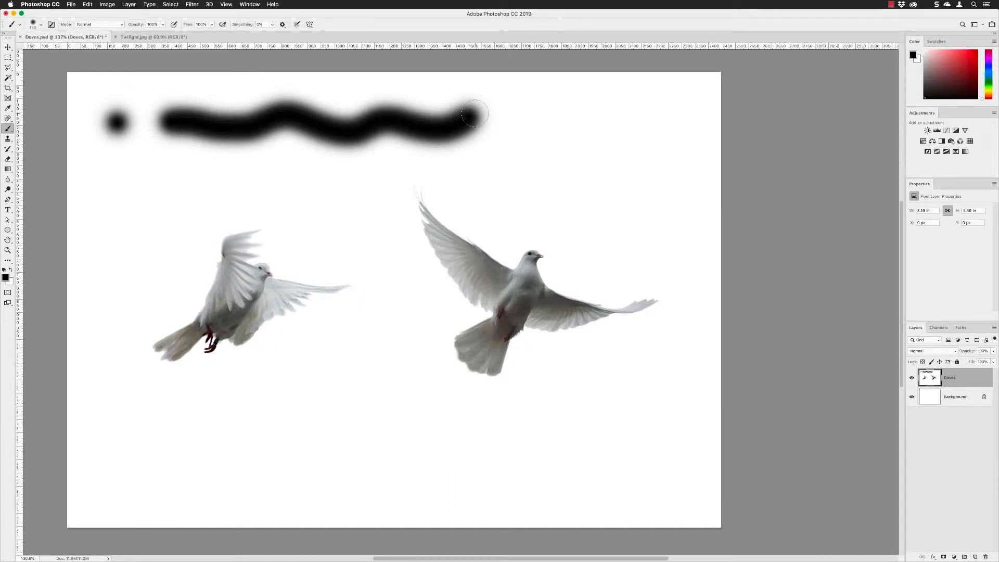
Set the brush hardness to 100% and paint a second dot and a long stroke beneath the soft ones.
{"action": "left_click", "coordinate": [41, 26]}
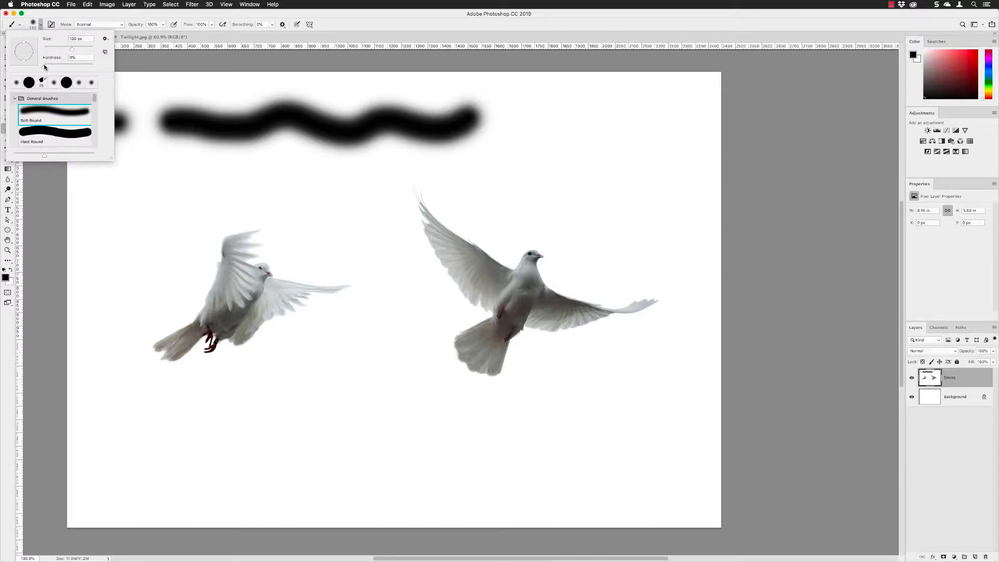
{"action": "left_click_drag", "start_coordinate": [44, 66], "coordinate": [99, 63]}
{"action": "key", "text": "Return"}
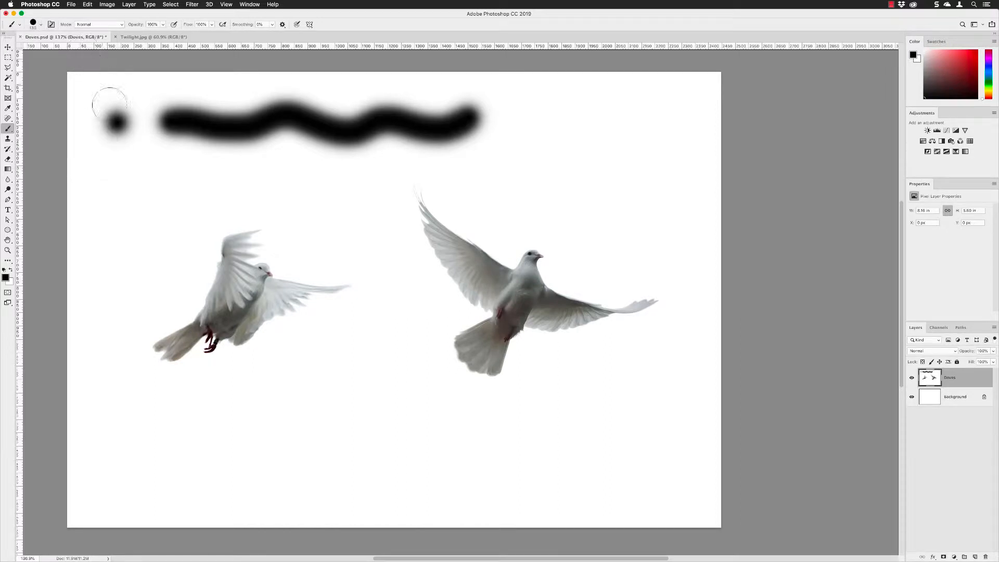
{"action": "left_click", "coordinate": [116, 170]}
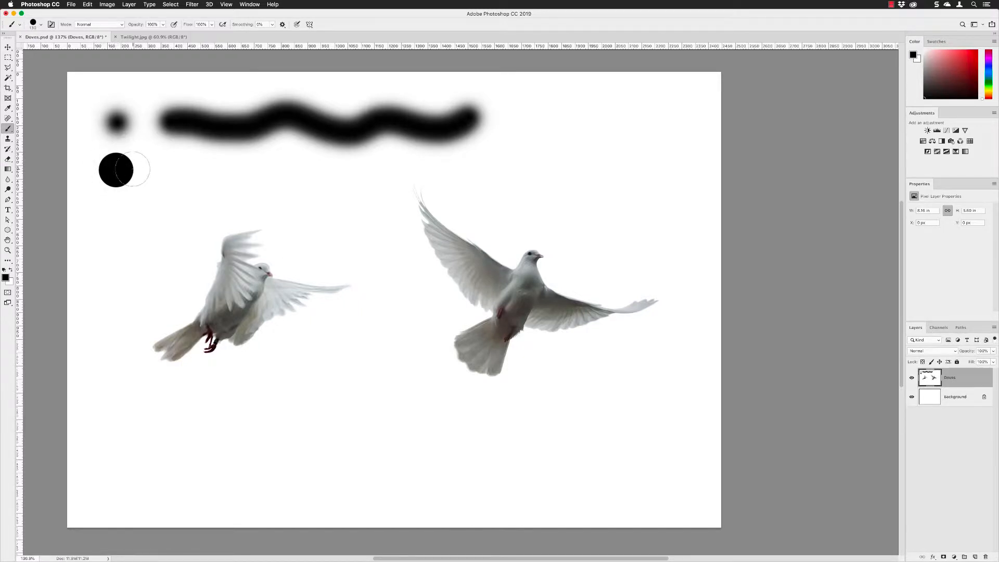
{"action": "left_click", "coordinate": [168, 168]}
{"action": "mouse_move", "coordinate": [183, 171]}
{"action": "left_mouse_down"}
{"action": "mouse_move", "coordinate": [231, 182]}
{"action": "mouse_move", "coordinate": [490, 175]}
{"action": "left_mouse_up"}
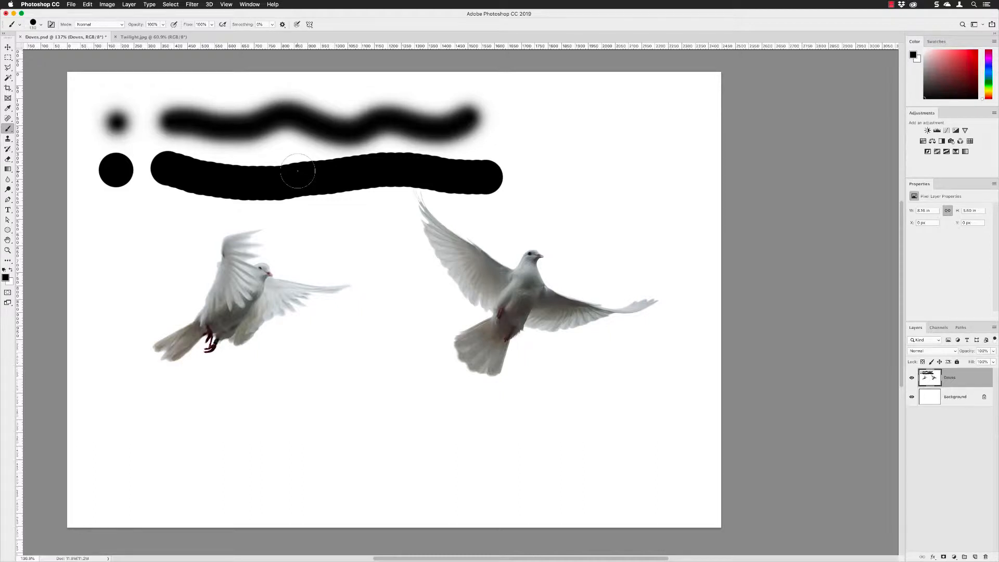
Revert Doves.psd to its last saved version.
{"action": "left_click", "coordinate": [73, 4]}
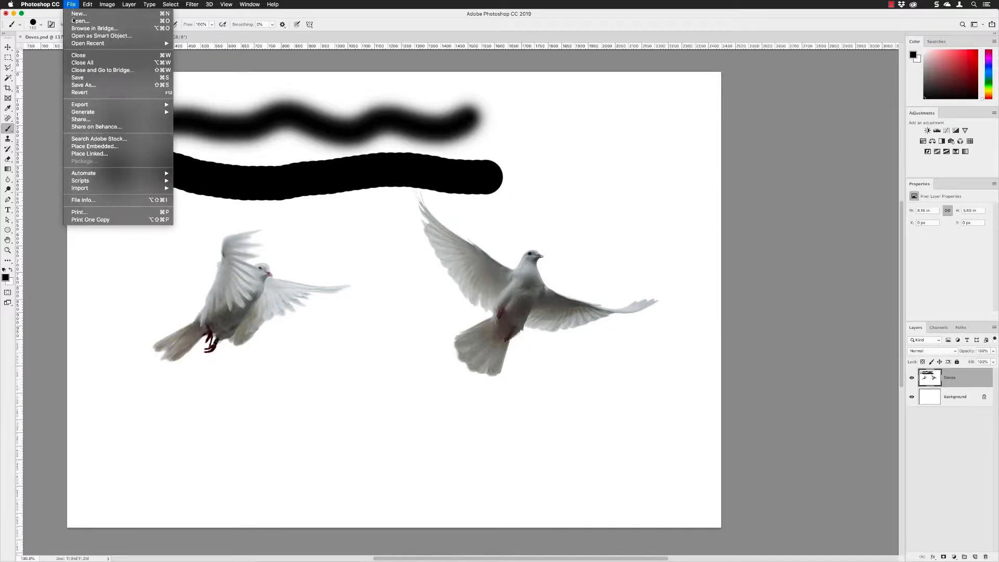
{"action": "left_click", "coordinate": [81, 92]}
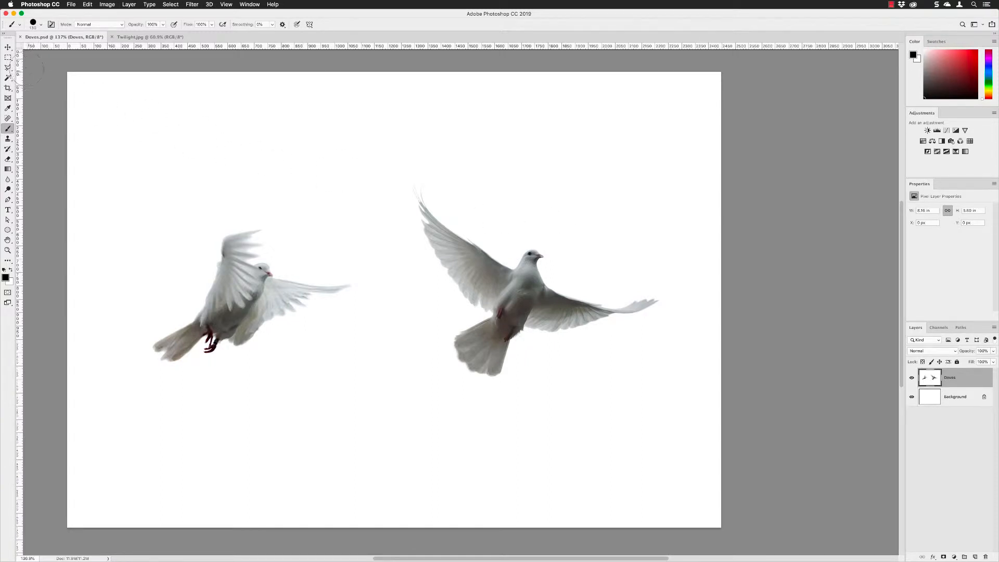
Define the entire canvas with both doves as a brush preset named Doves.psd, and clear the selection.
{"action": "left_click", "coordinate": [171, 5]}
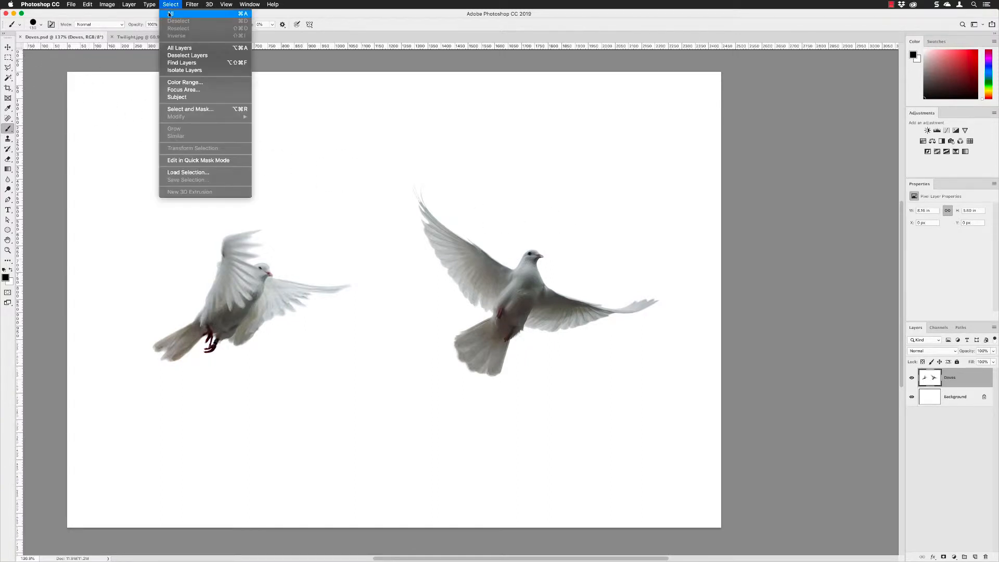
{"action": "left_click", "coordinate": [170, 14]}
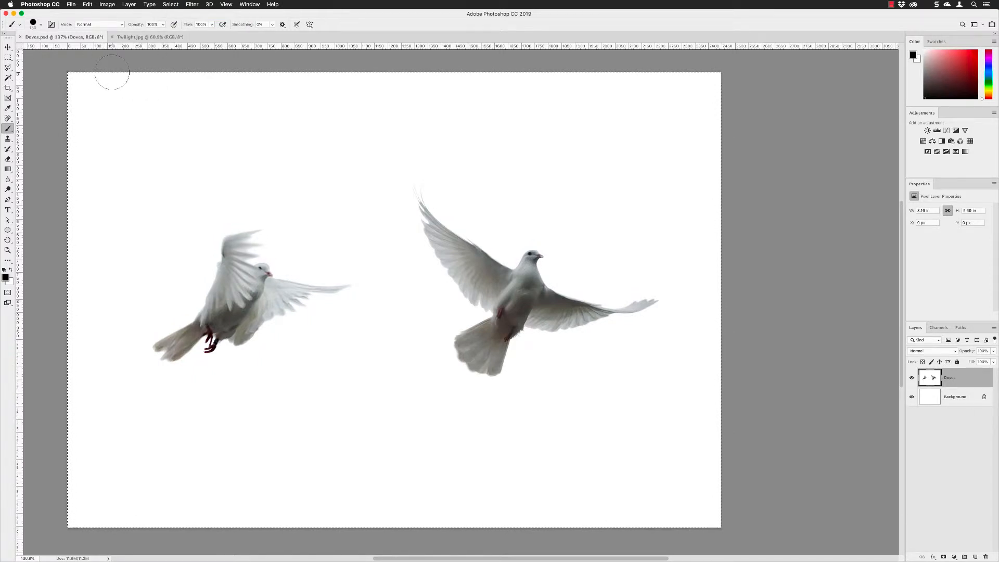
{"action": "left_click", "coordinate": [88, 4]}
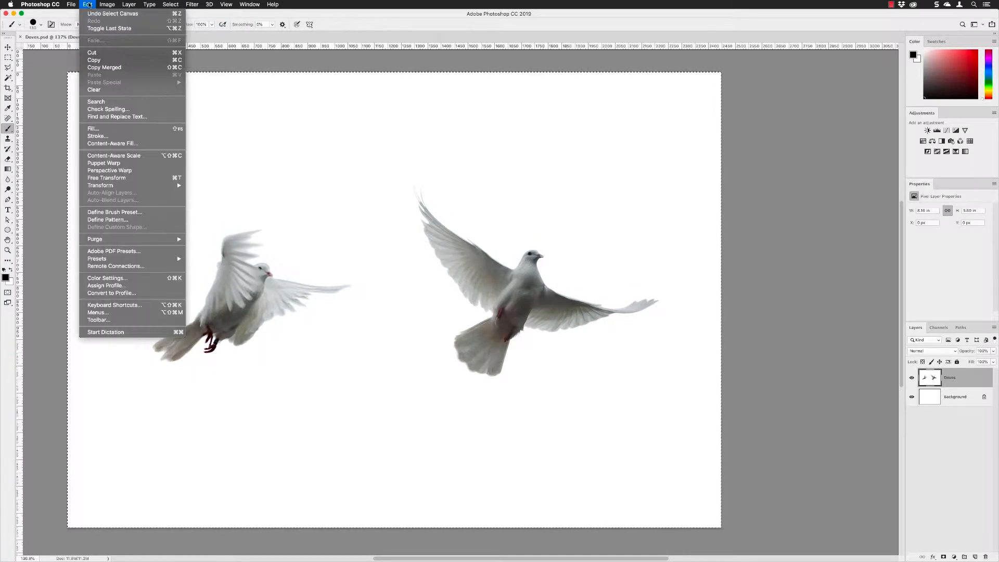
{"action": "left_click", "coordinate": [110, 212]}
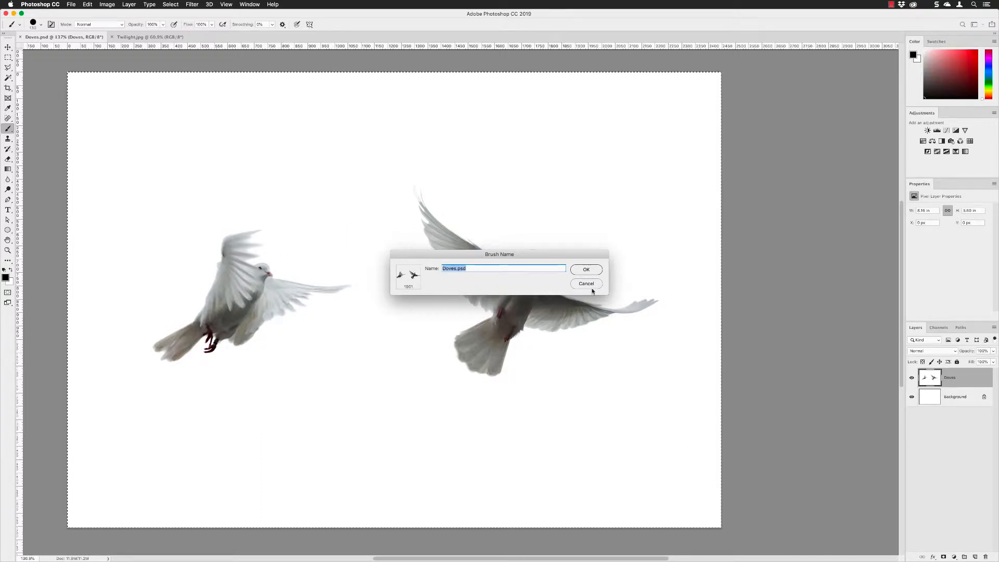
{"action": "left_click", "coordinate": [585, 270]}
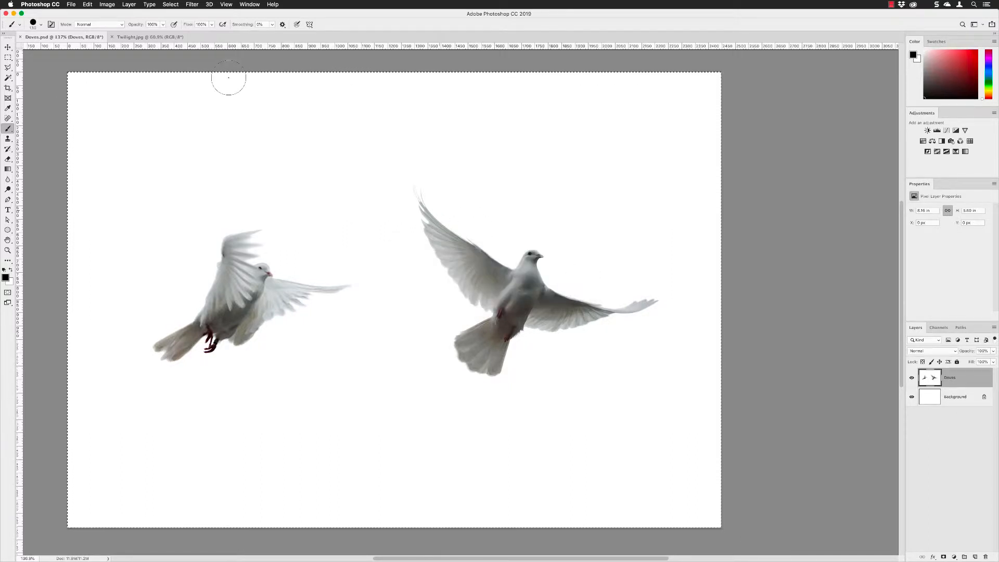
{"action": "left_click", "coordinate": [171, 6]}
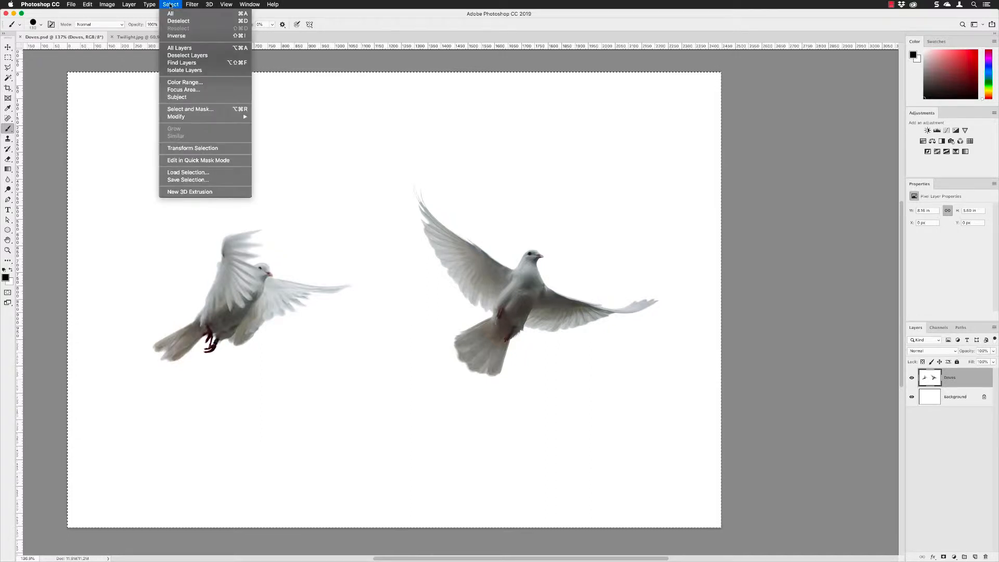
{"action": "left_click", "coordinate": [177, 22]}
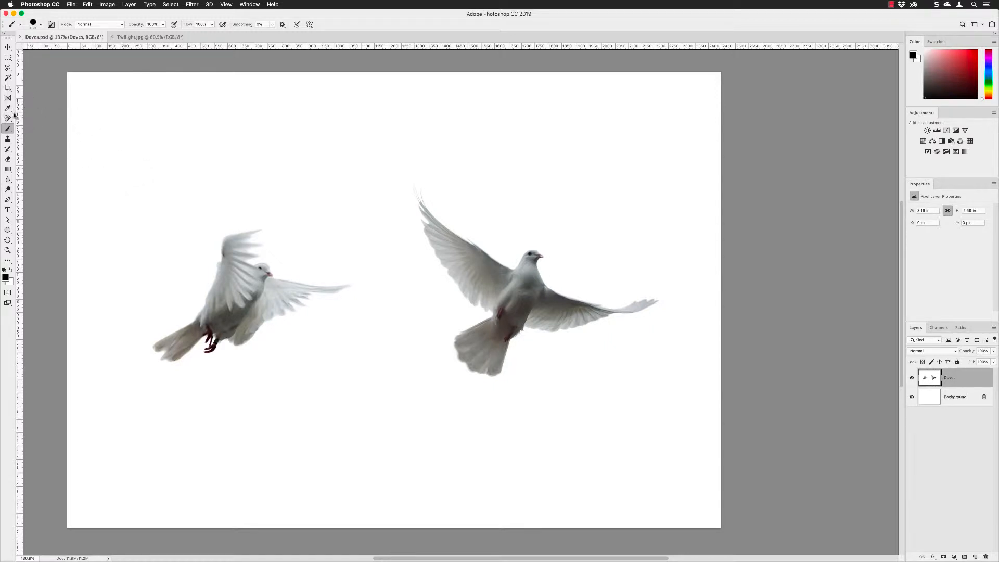
Select the right-hand dove with a rectangular marquee, define it as a brush preset named Dove 1, and deselect.
{"action": "left_click", "coordinate": [7, 58]}
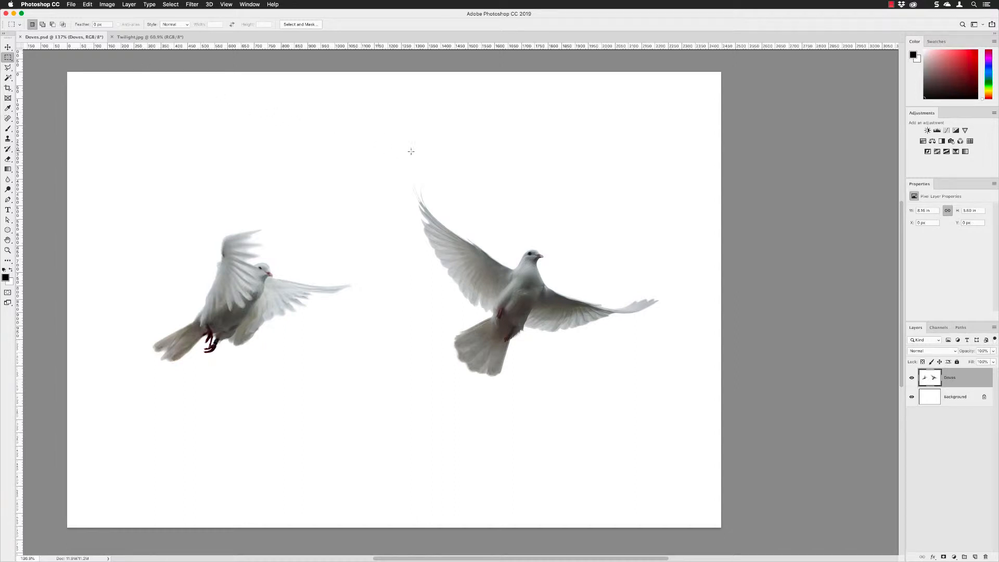
{"action": "left_click_drag", "start_coordinate": [397, 173], "coordinate": [664, 390]}
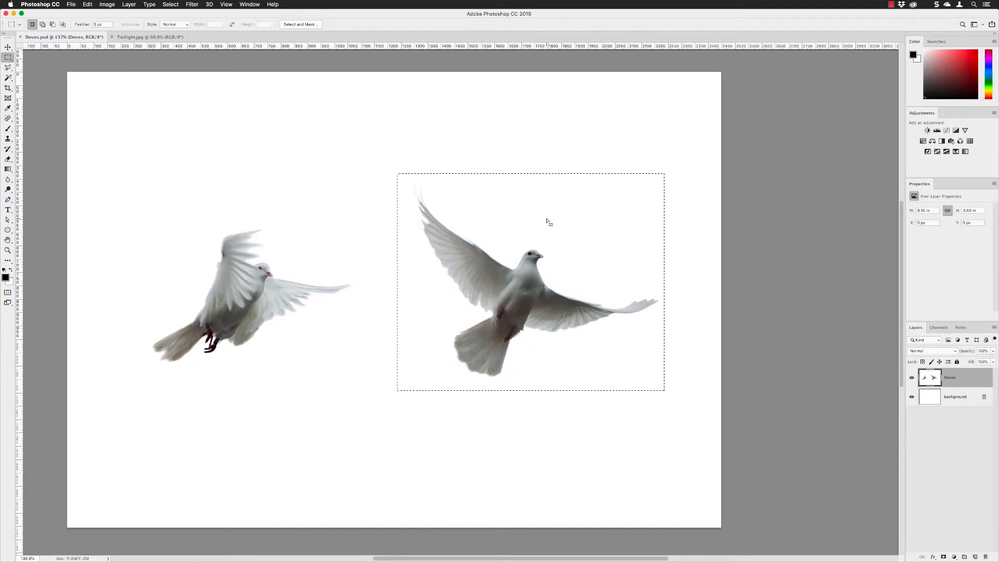
{"action": "left_click", "coordinate": [89, 5]}
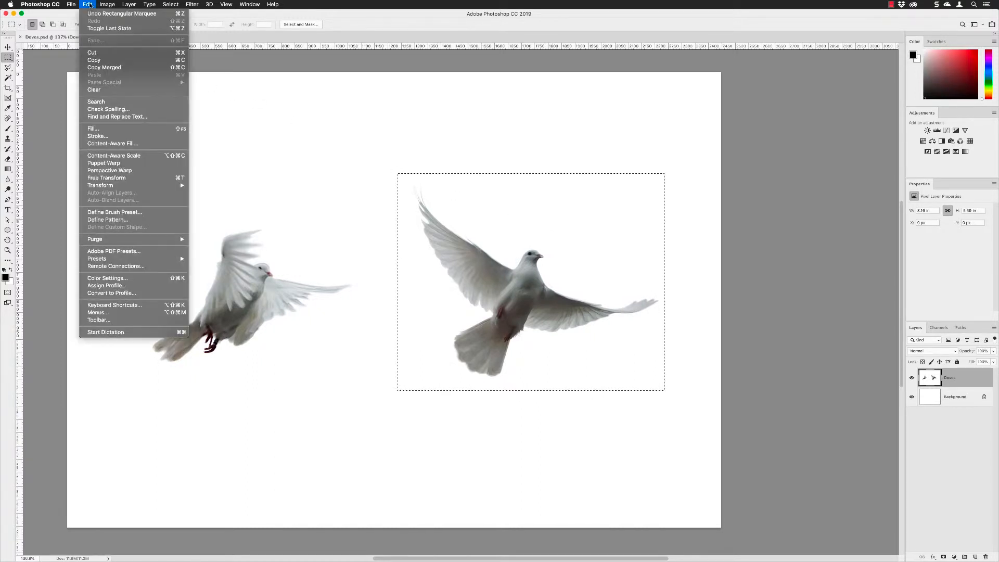
{"action": "left_click", "coordinate": [118, 213]}
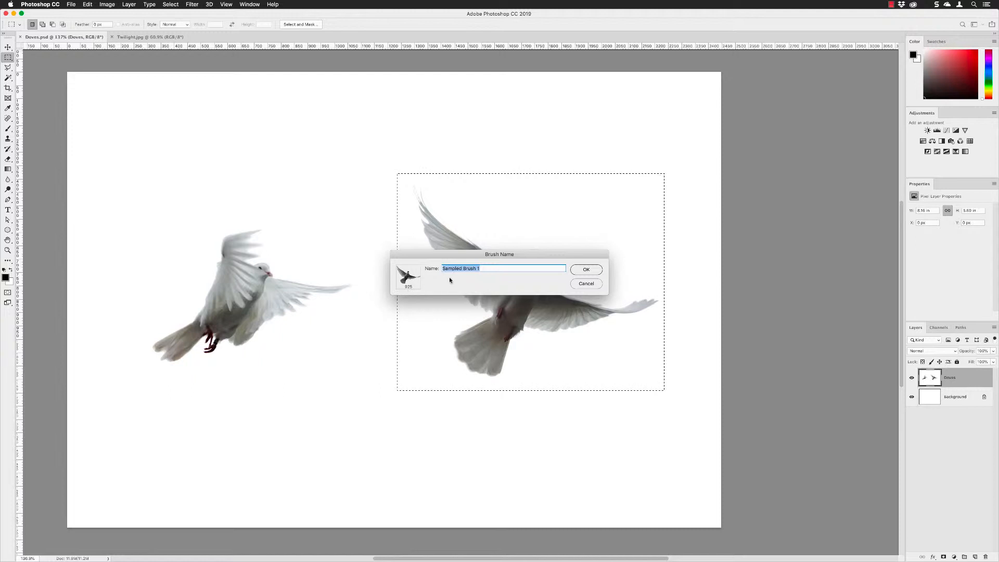
{"action": "type", "text": "Dove 1"}
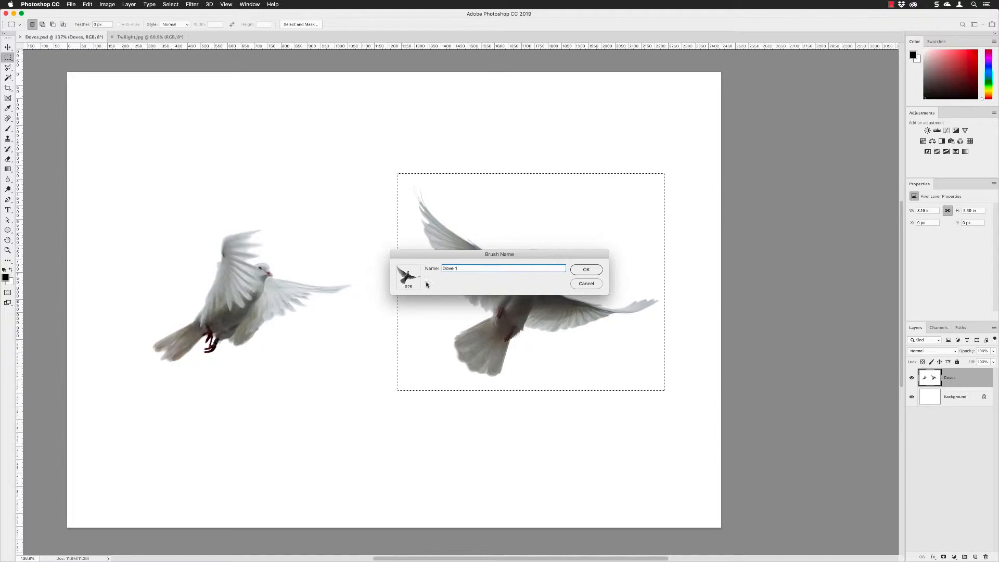
{"action": "left_click", "coordinate": [586, 269]}
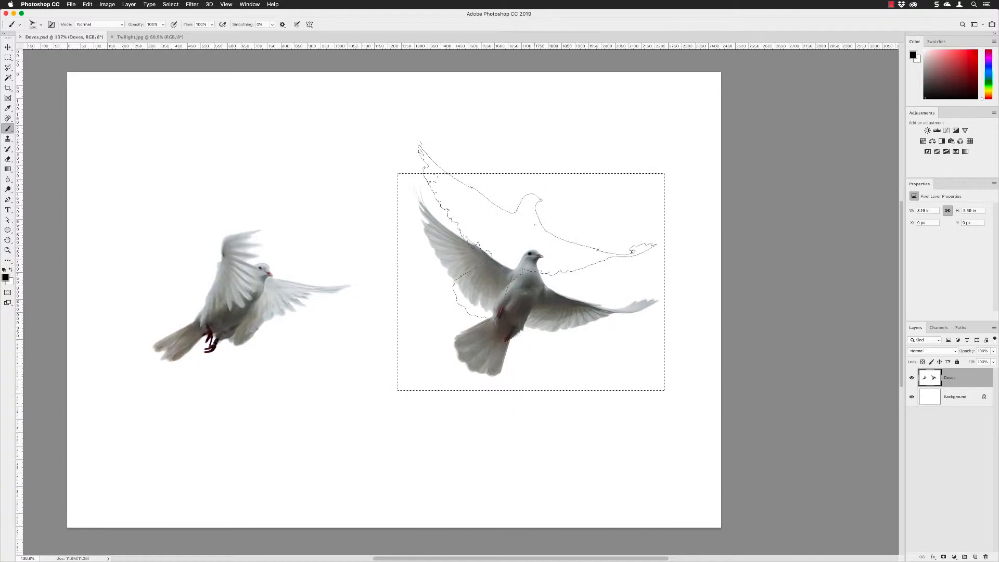
{"action": "left_click_drag", "start_coordinate": [626, 277], "coordinate": [420, 191]}
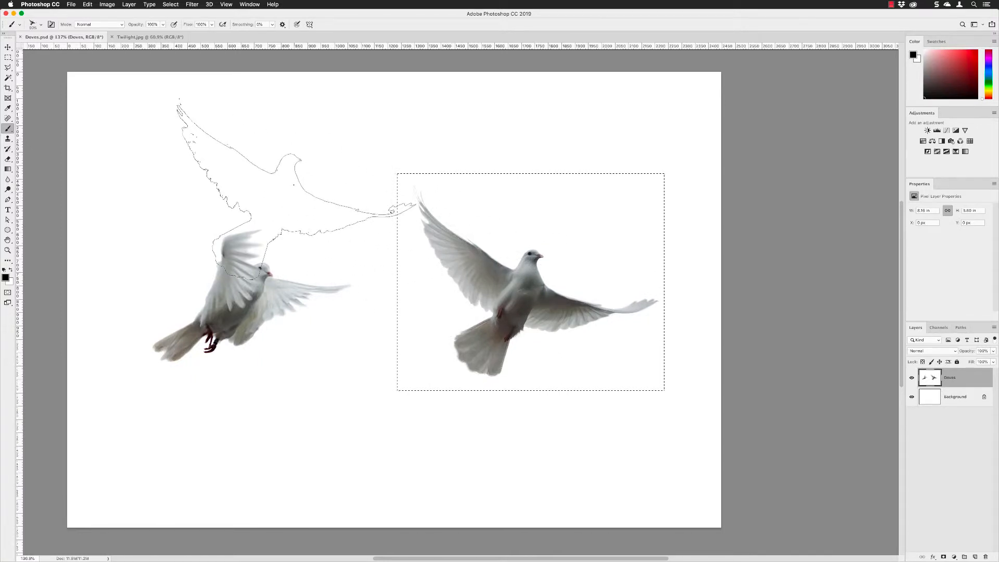
{"action": "left_click", "coordinate": [171, 4]}
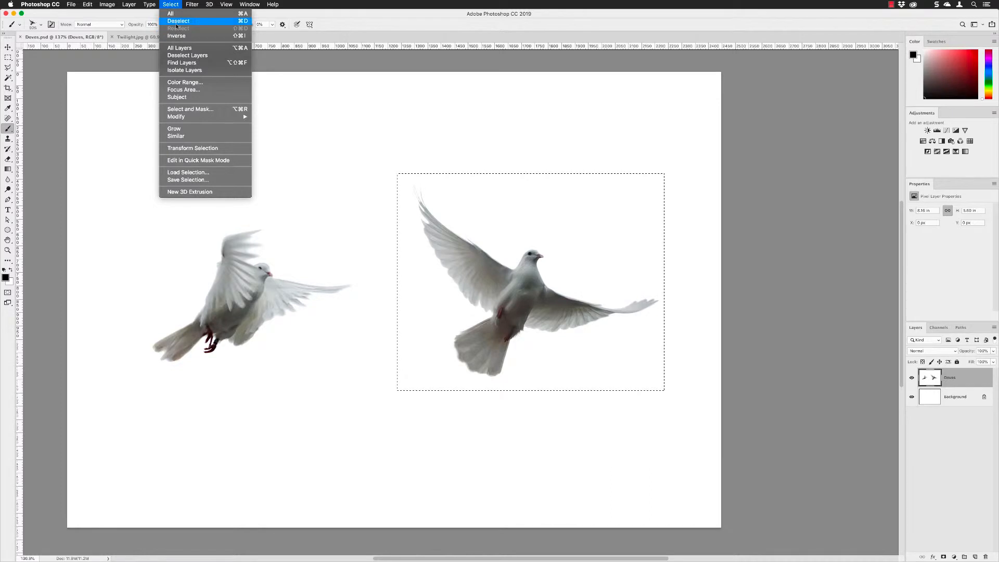
{"action": "left_click", "coordinate": [175, 22]}
Select the left-hand dove with a rectangular marquee, define it as a brush preset named Dove 2, and deselect.
{"action": "left_click", "coordinate": [8, 57]}
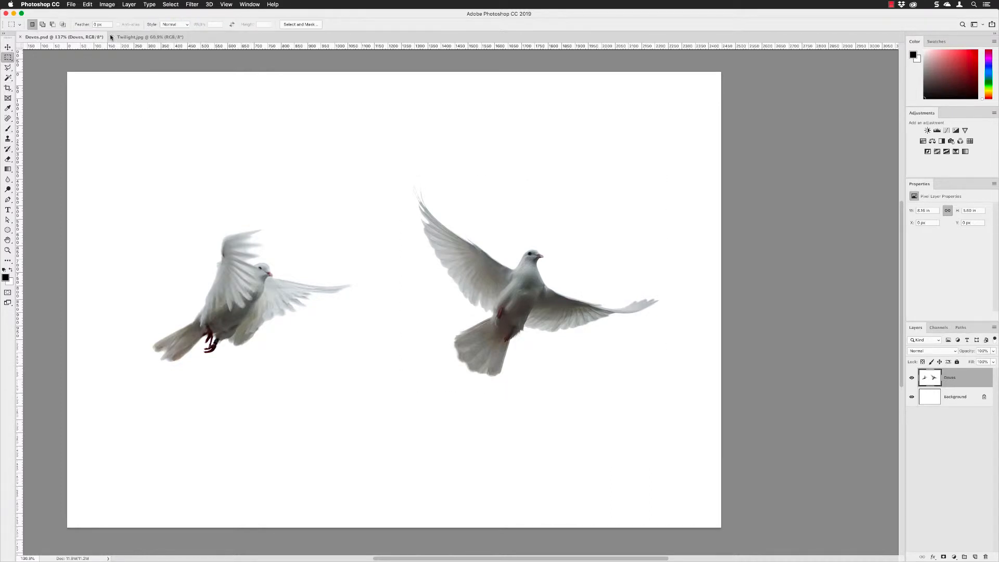
{"action": "left_click_drag", "start_coordinate": [134, 218], "coordinate": [359, 370]}
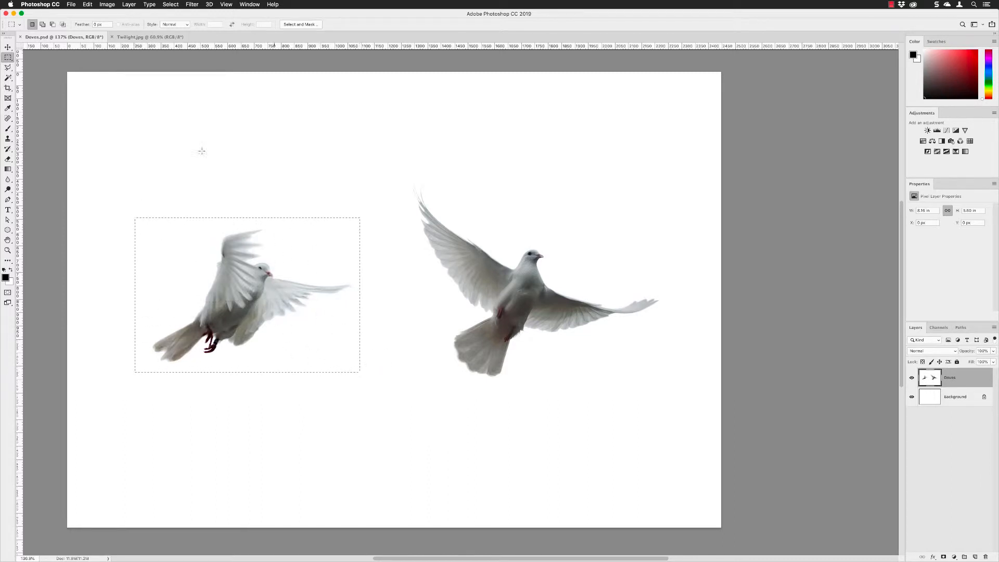
{"action": "left_click", "coordinate": [89, 4]}
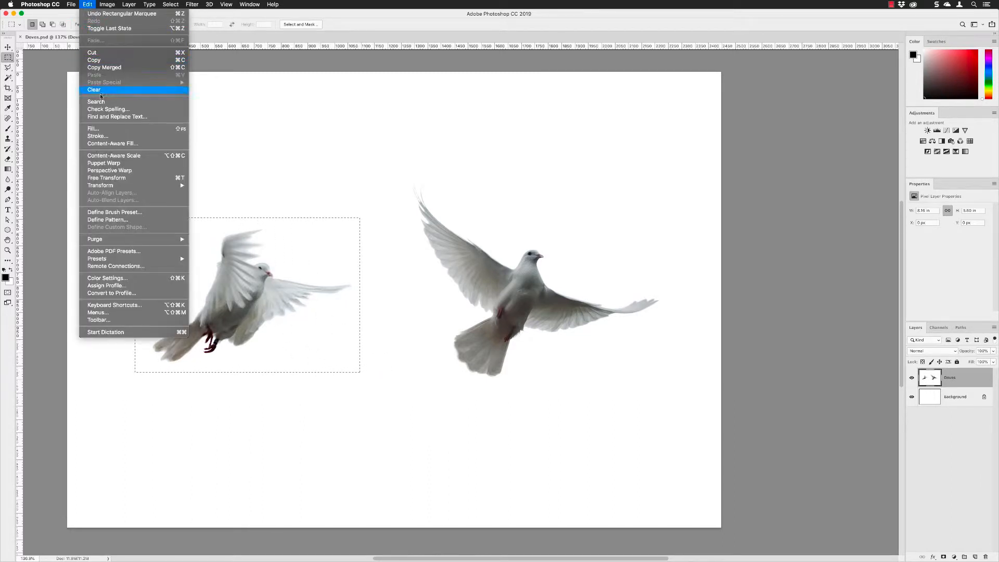
{"action": "left_click", "coordinate": [123, 212]}
{"action": "type", "text": "Dove 2"}
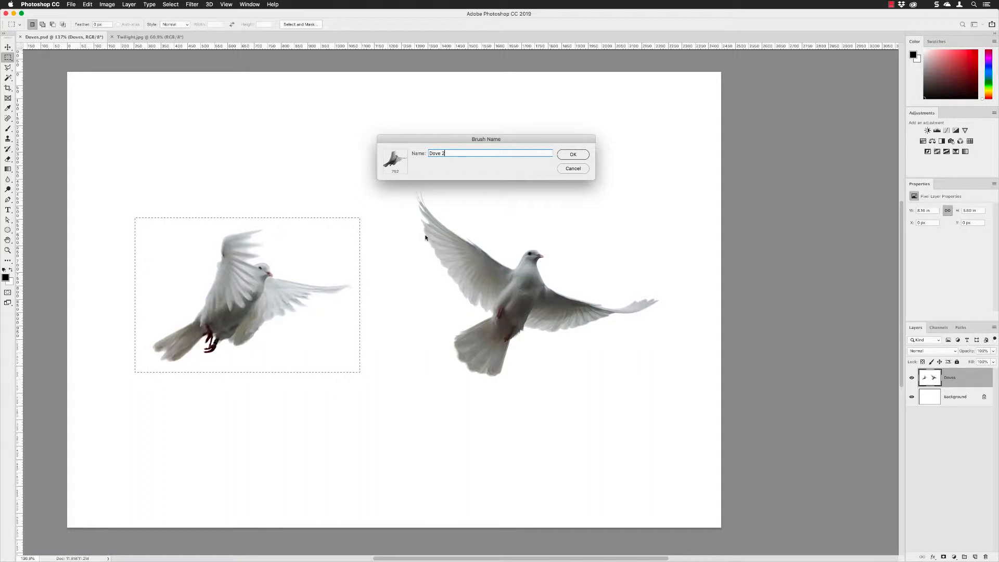
{"action": "left_click", "coordinate": [572, 154]}
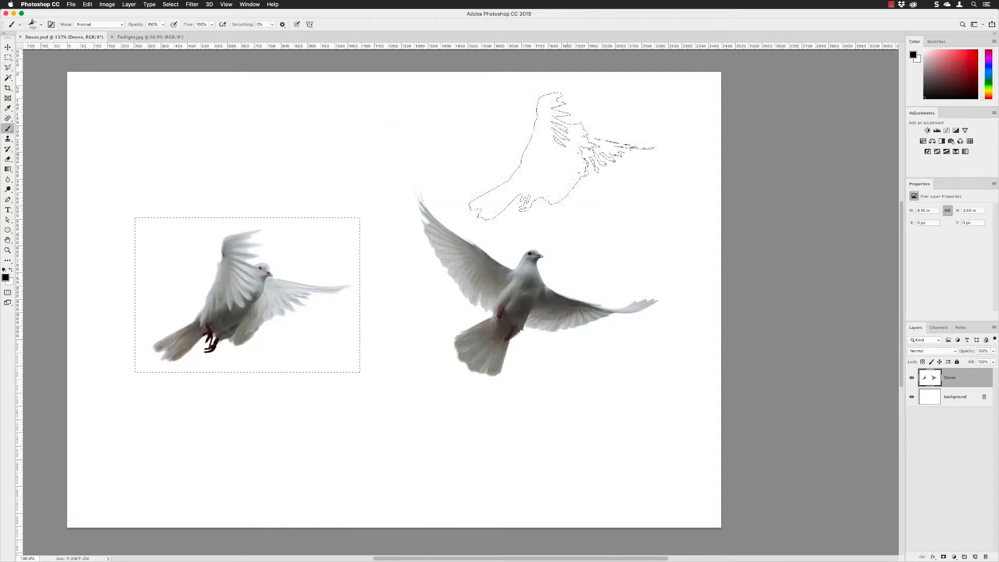
{"action": "left_click", "coordinate": [171, 4]}
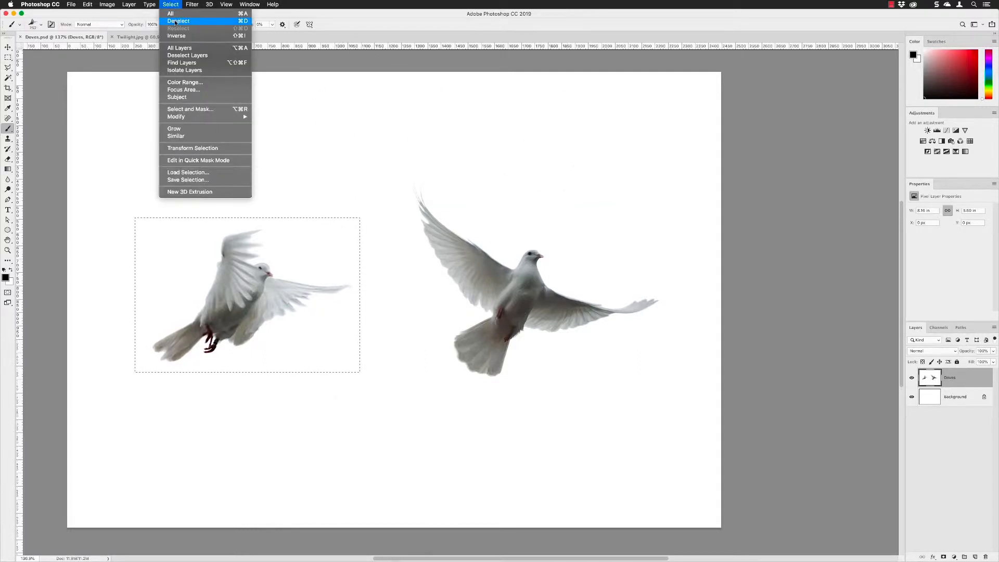
{"action": "left_click", "coordinate": [174, 21]}
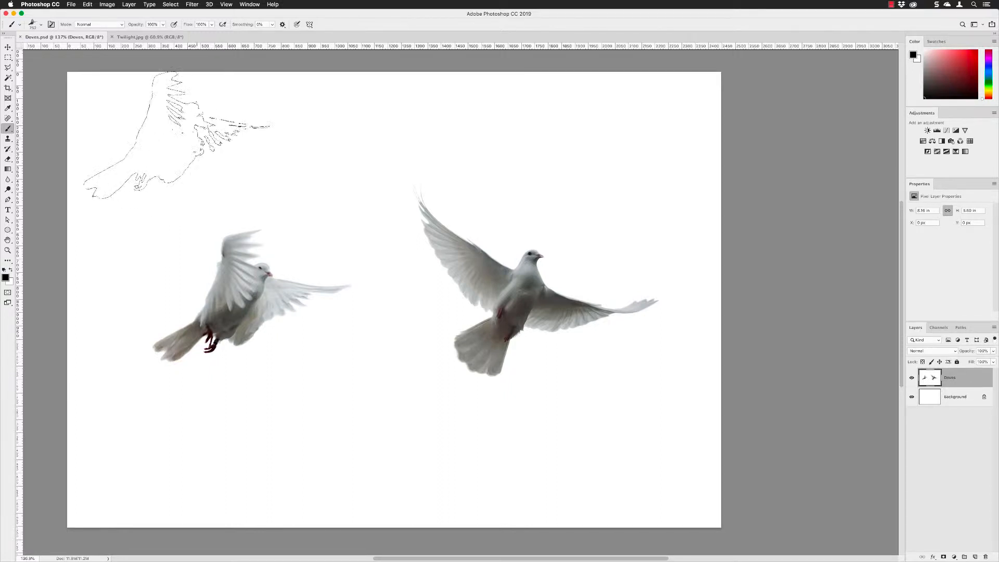
Switch to the Twilight.jpg document and display the Brushes and Brush Settings panels.
{"action": "left_click", "coordinate": [8, 47]}
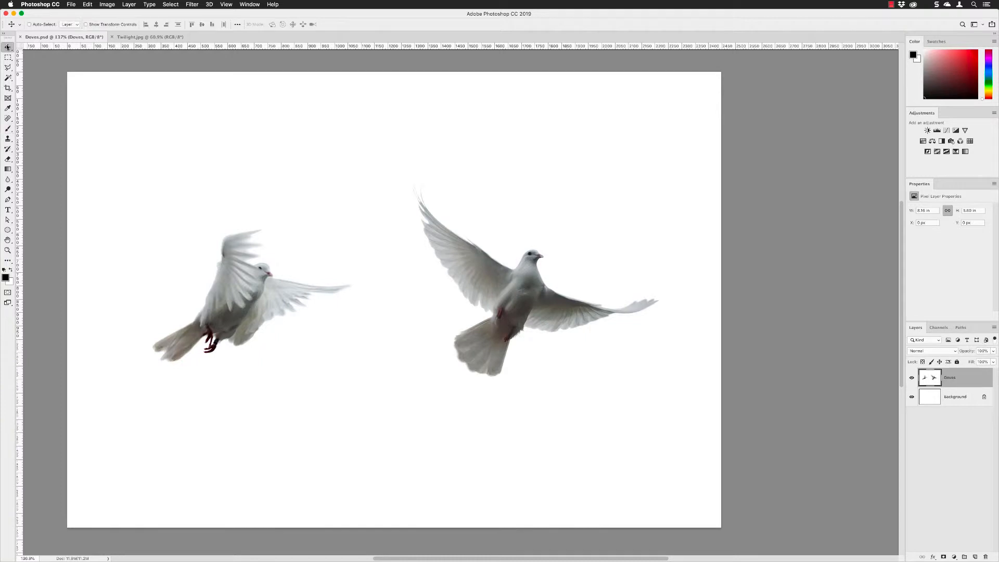
{"action": "left_click", "coordinate": [129, 38]}
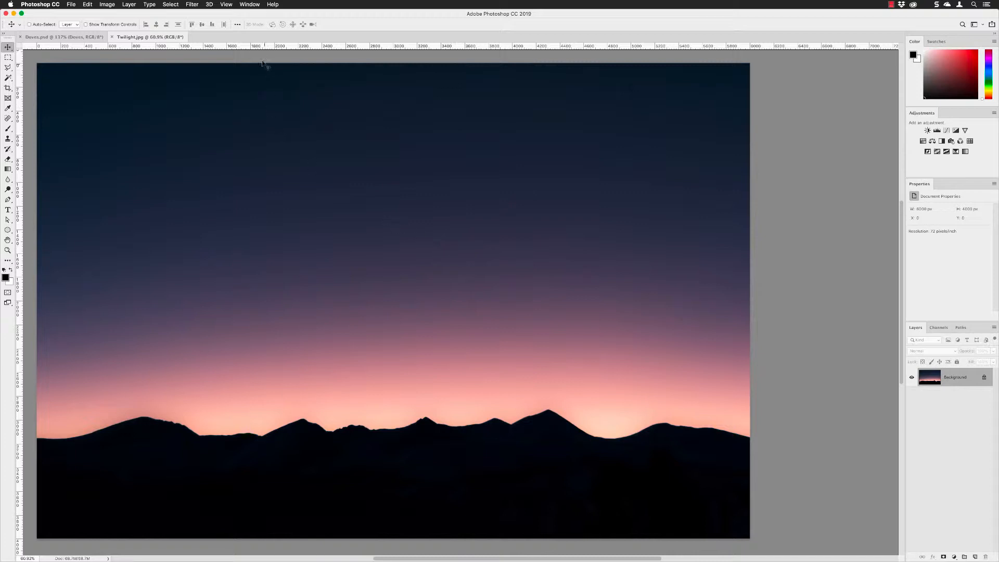
{"action": "left_click", "coordinate": [245, 6]}
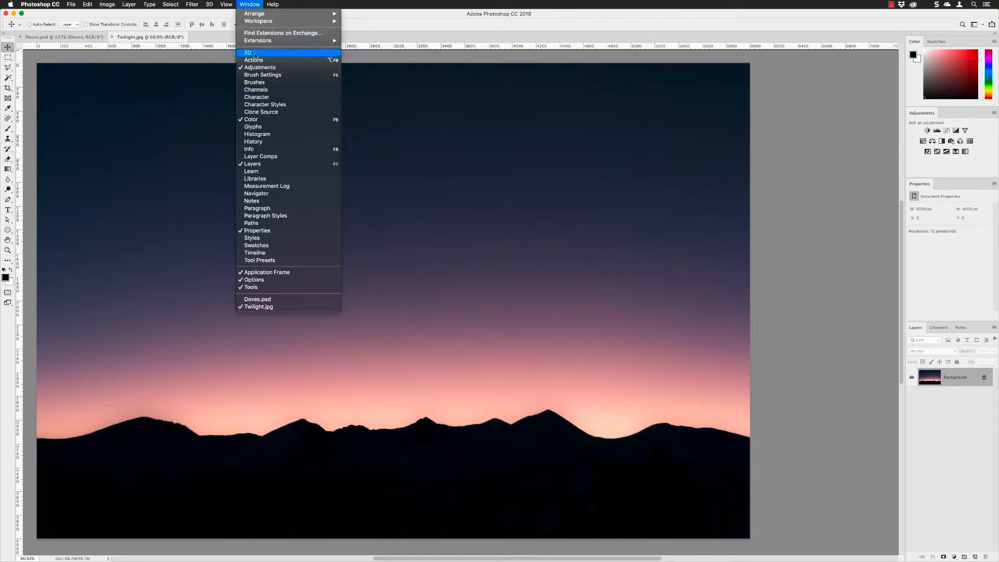
{"action": "left_click", "coordinate": [255, 82]}
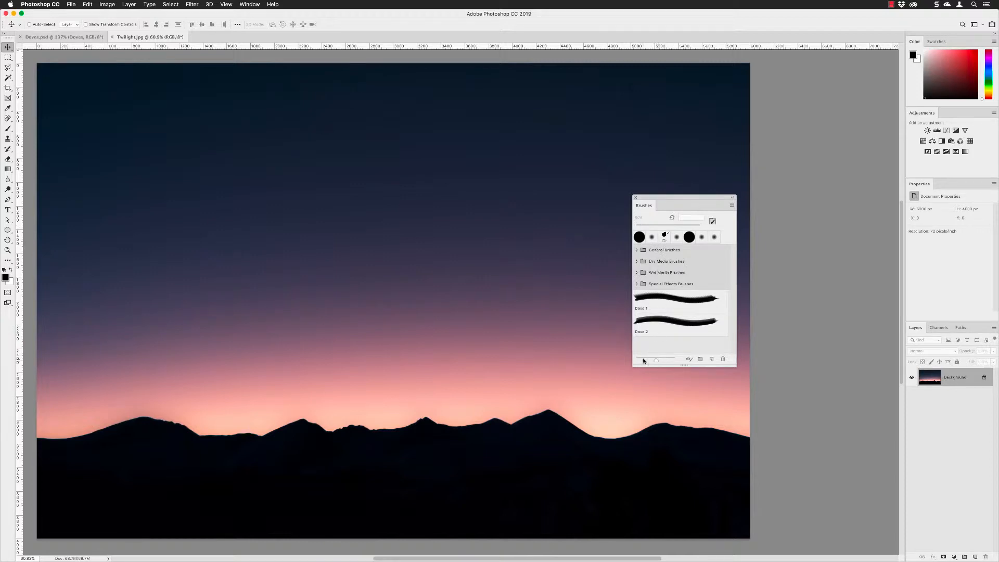
{"action": "left_click", "coordinate": [248, 5]}
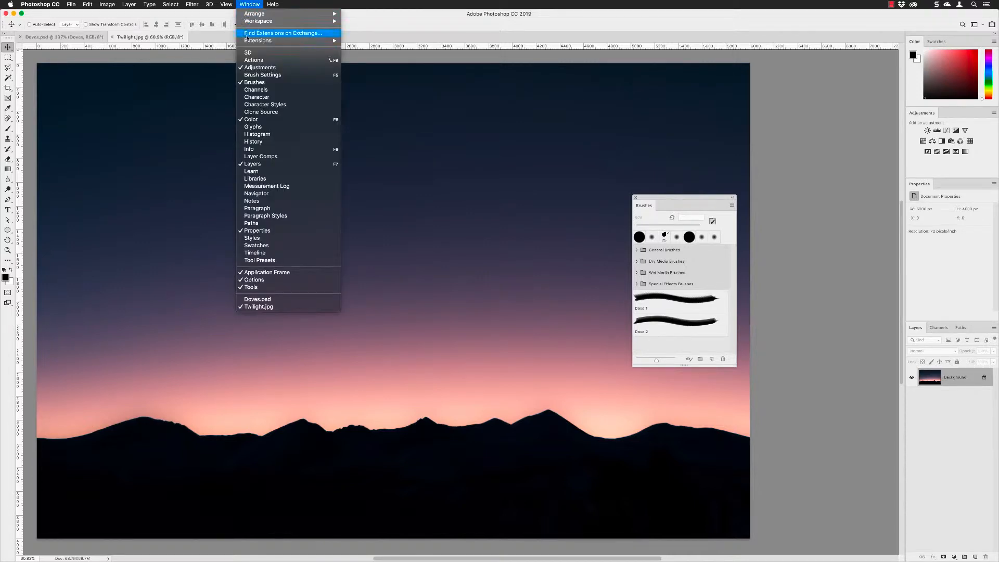
{"action": "left_click", "coordinate": [249, 75]}
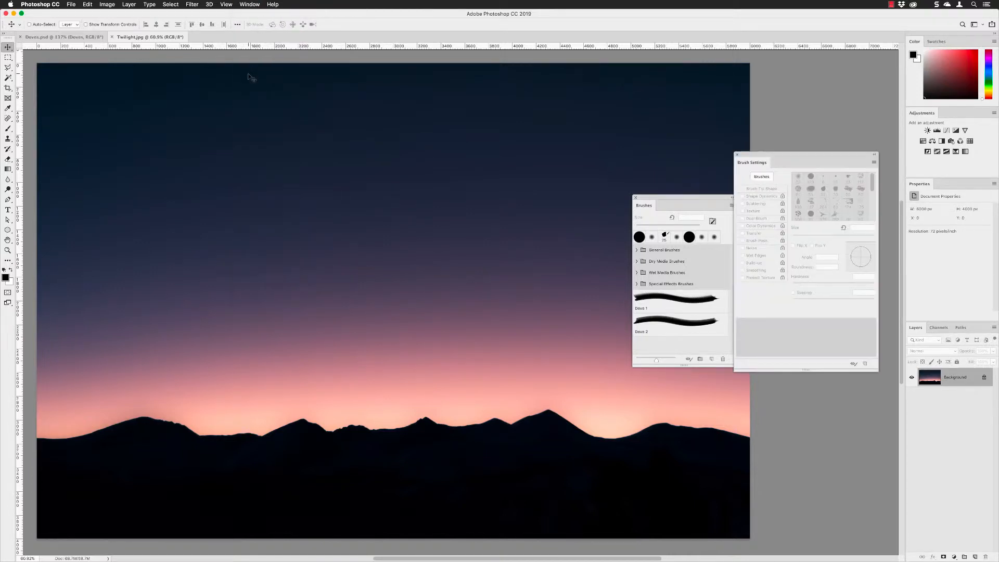
Close the Brushes panel, activate the Brush tool with the dove tip, and reposition Brush Settings over the image's edge.
{"action": "left_click", "coordinate": [636, 198]}
{"action": "left_click_drag", "start_coordinate": [777, 161], "coordinate": [718, 188]}
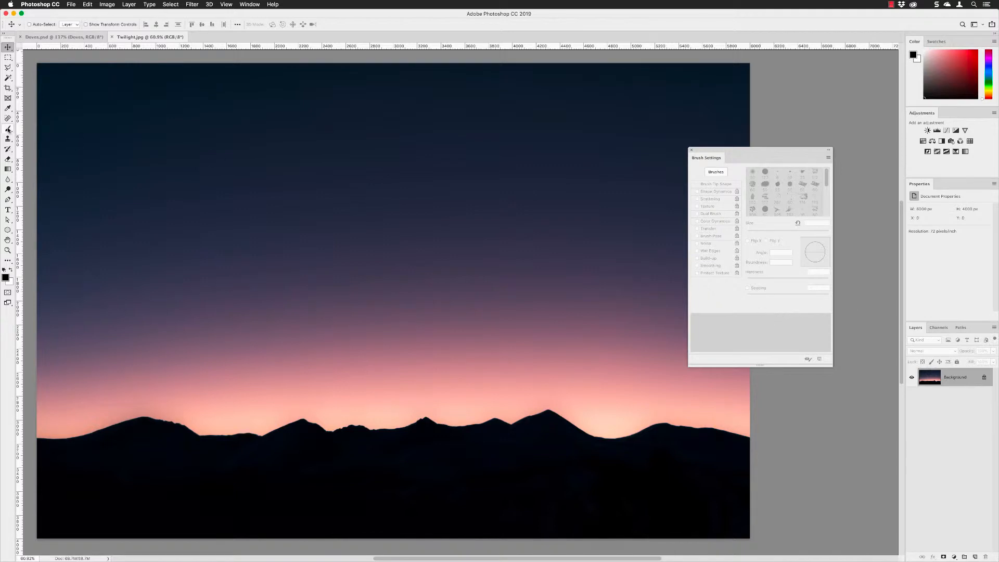
{"action": "left_click", "coordinate": [8, 129]}
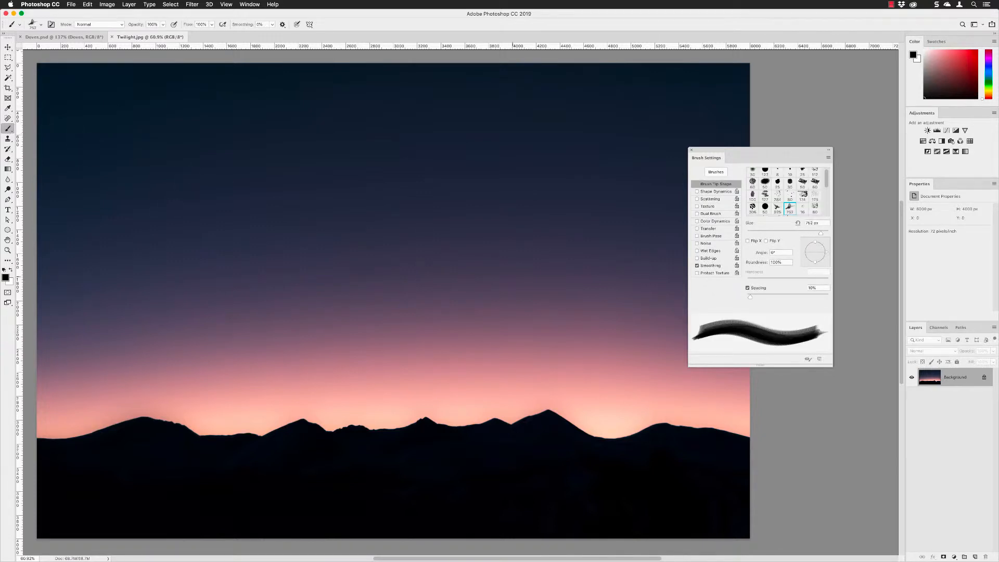
{"action": "left_click_drag", "start_coordinate": [711, 151], "coordinate": [705, 114]}
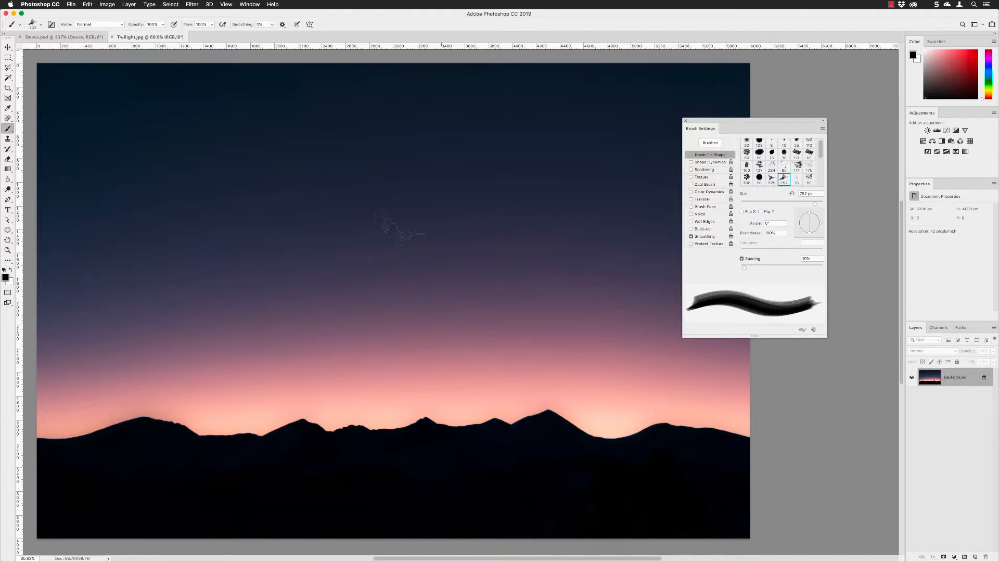
Stamp a single dove in the middle of the sky, try a continuous stroke at 10% spacing beneath it, and undo the stroke.
{"action": "left_click", "coordinate": [384, 237]}
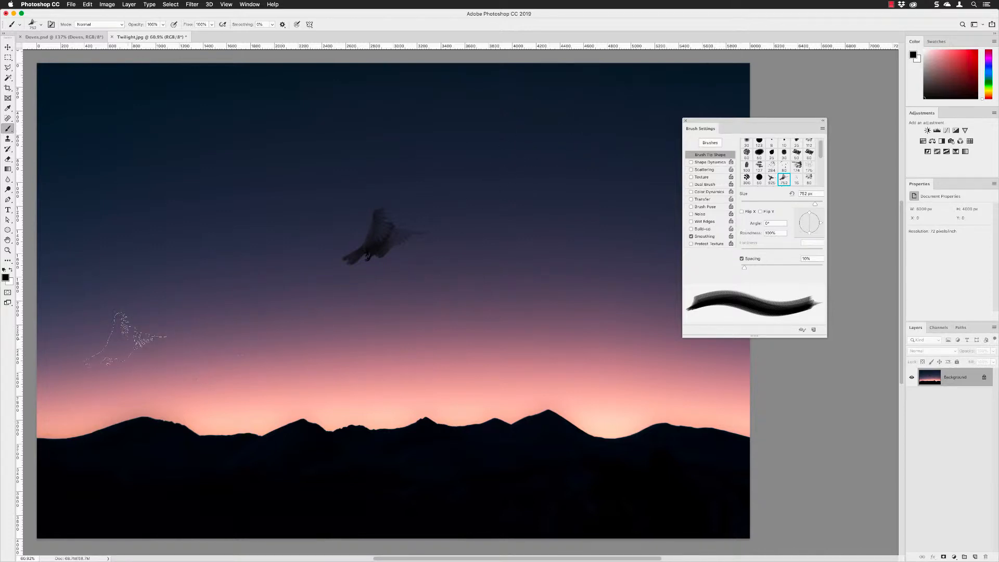
{"action": "mouse_move", "coordinate": [121, 321]}
{"action": "left_mouse_down"}
{"action": "mouse_move", "coordinate": [302, 342]}
{"action": "mouse_move", "coordinate": [559, 338]}
{"action": "mouse_move", "coordinate": [638, 321]}
{"action": "left_mouse_up"}
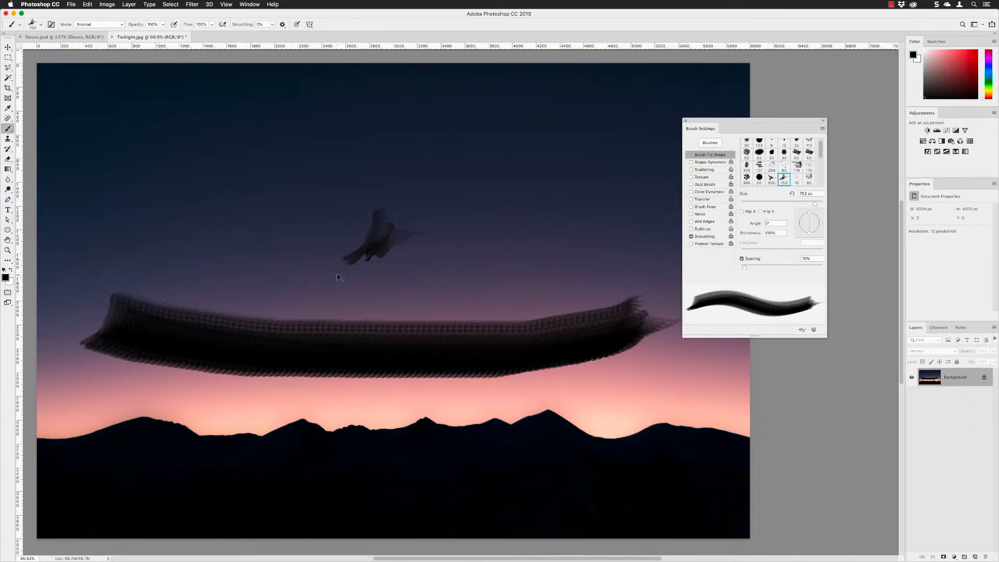
{"action": "key", "text": "super+z"}
Stamp five single doves across the left half of the sky and paint downward dove strokes in the right half.
{"action": "left_click", "coordinate": [163, 362]}
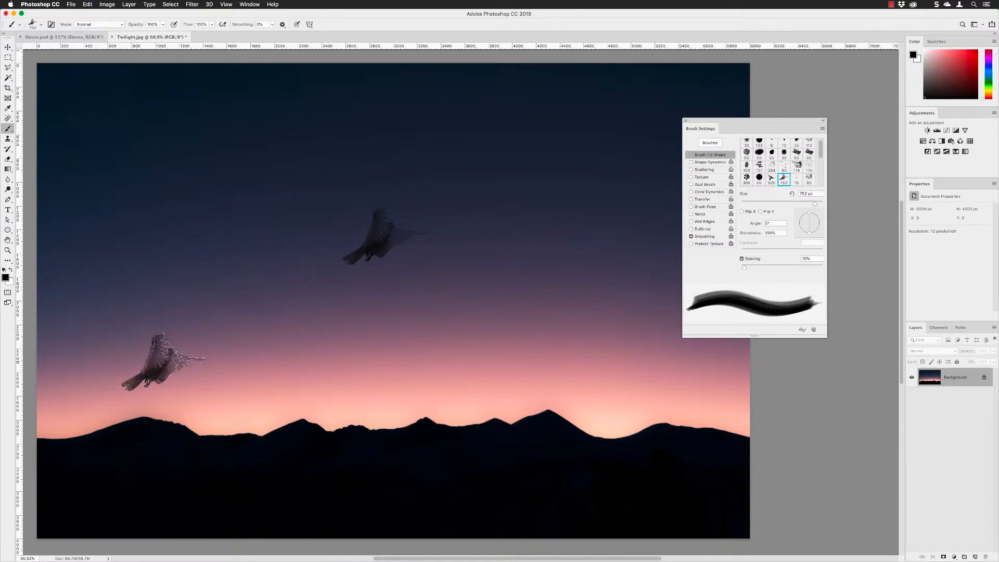
{"action": "left_click", "coordinate": [304, 360]}
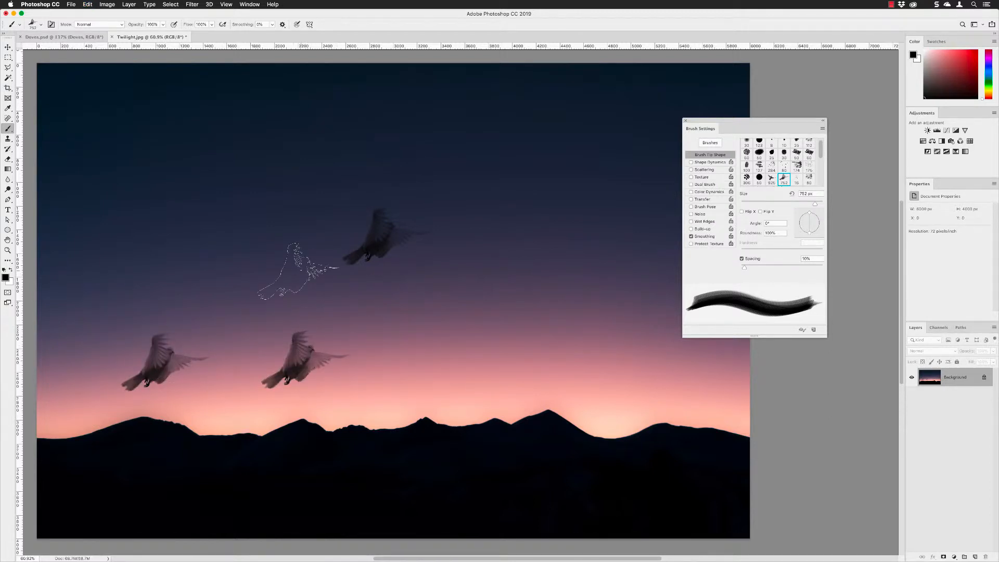
{"action": "left_click", "coordinate": [295, 270]}
{"action": "left_click", "coordinate": [290, 171]}
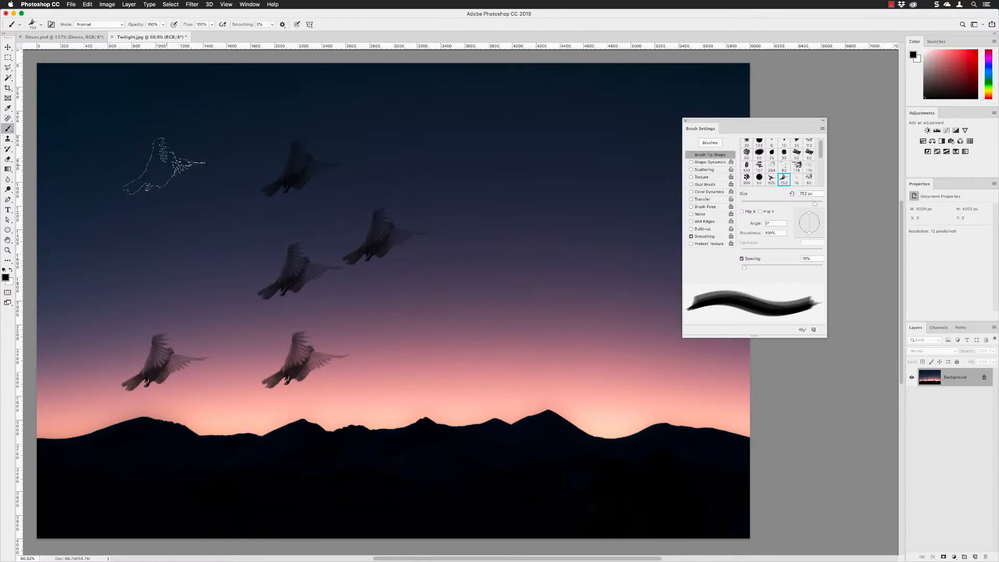
{"action": "left_click", "coordinate": [162, 167]}
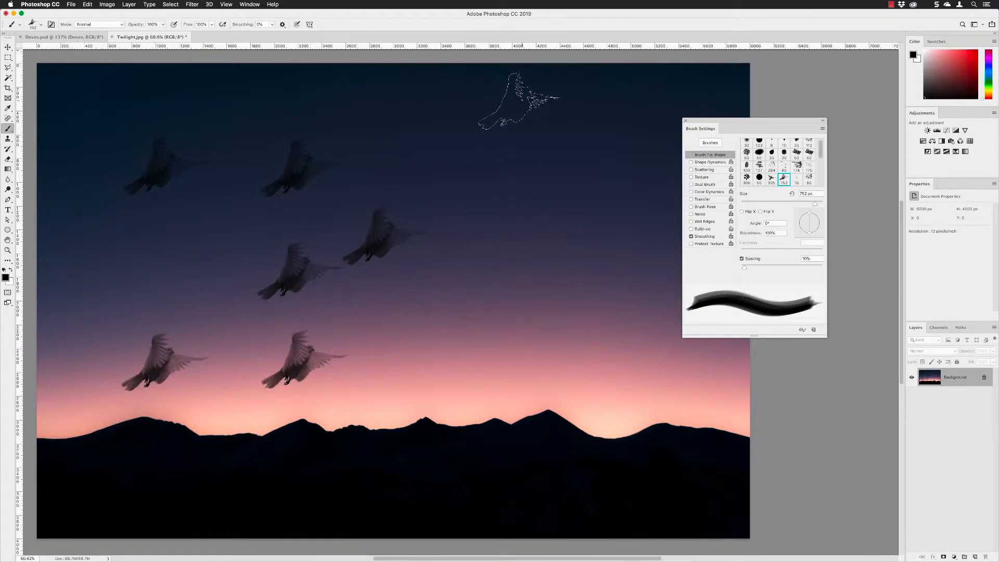
{"action": "left_click_drag", "start_coordinate": [519, 100], "coordinate": [531, 350]}
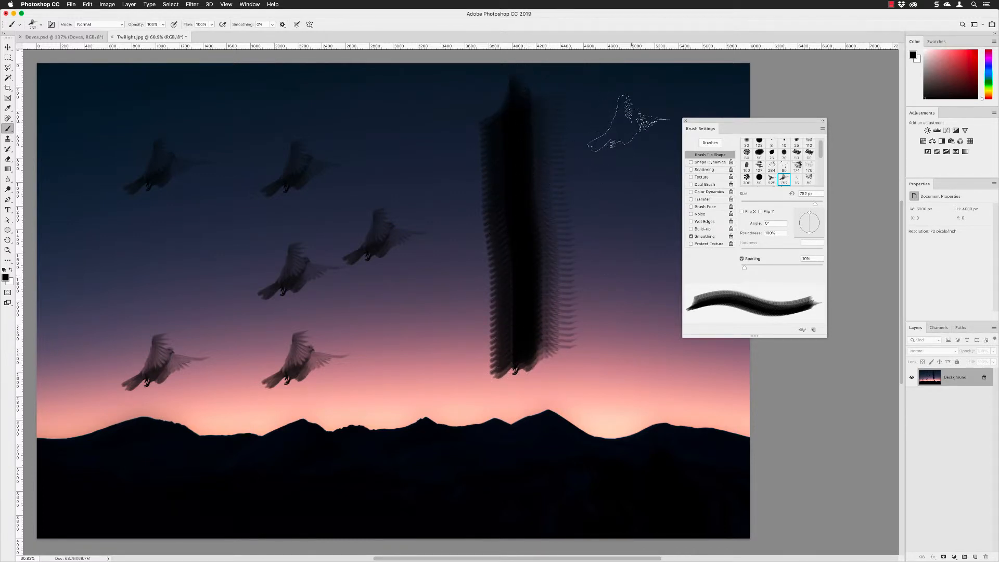
{"action": "left_click_drag", "start_coordinate": [631, 128], "coordinate": [636, 367]}
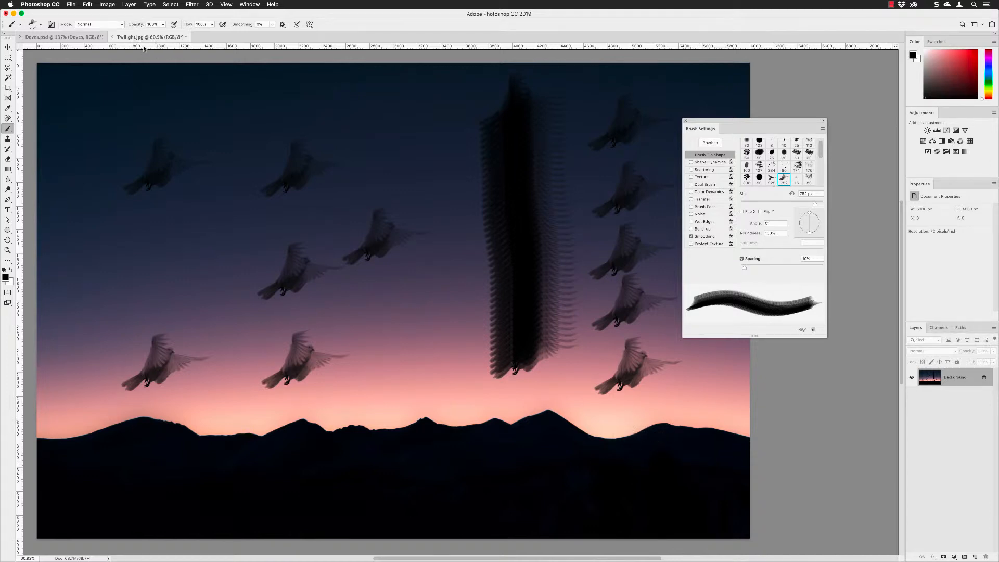
Undo all the dove stamps and strokes on the twilight sky.
{"action": "key", "text": "super+z"}
{"action": "key", "text": "super+z"}
{"action": "key", "text": "super+z"}
{"action": "key", "text": "super+z"}
{"action": "key", "text": "super+z"}
{"action": "key", "text": "super+z"}
{"action": "key", "text": "super+z"}
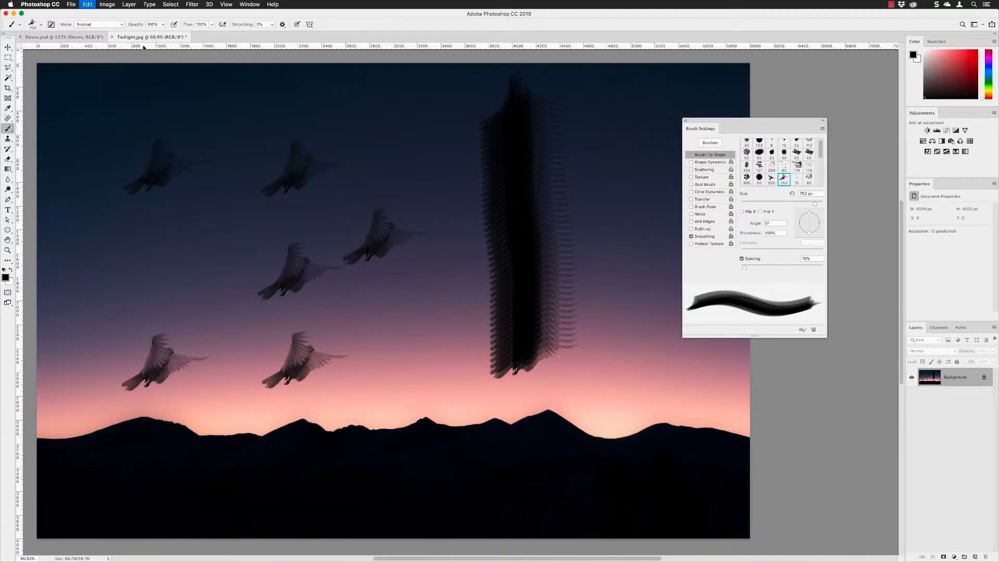
{"action": "key", "text": "super+z"}
{"action": "key", "text": "super+z"}
{"action": "key", "text": "super+z"}
{"action": "key", "text": "super+z"}
{"action": "key", "text": "super+z"}
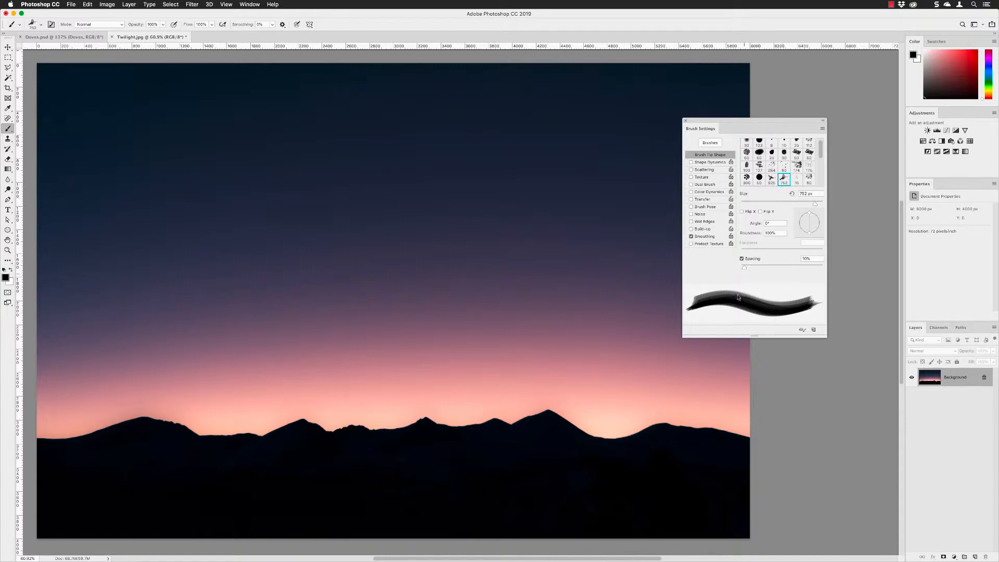
Set the dove brush spacing to 243% and paint three rows of doves, reducing the size to 357 px and then setting it to 433 px.
{"action": "left_click_drag", "start_coordinate": [744, 268], "coordinate": [804, 268]}
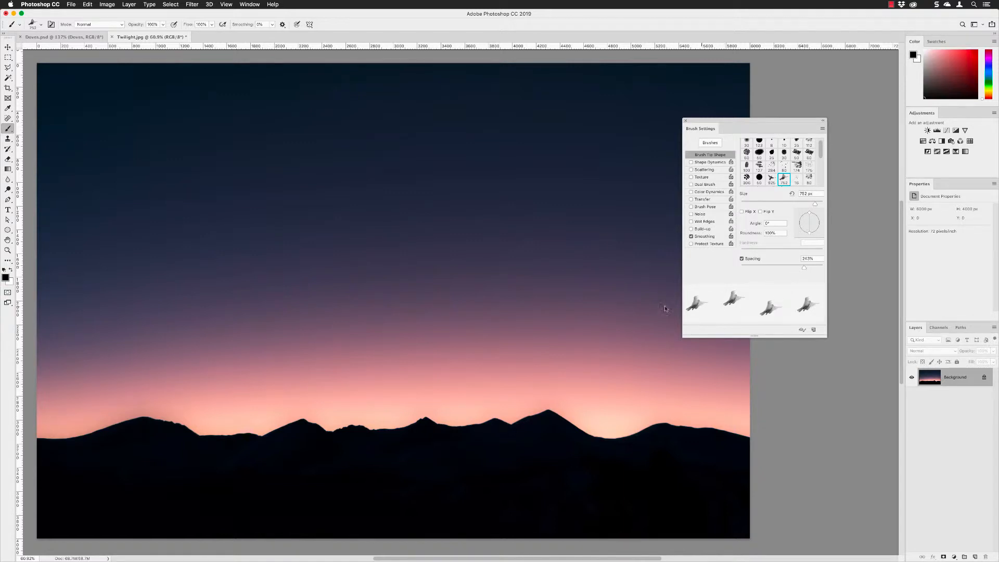
{"action": "mouse_move", "coordinate": [126, 198]}
{"action": "left_mouse_down"}
{"action": "mouse_move", "coordinate": [292, 236]}
{"action": "mouse_move", "coordinate": [388, 244]}
{"action": "mouse_move", "coordinate": [514, 224]}
{"action": "mouse_move", "coordinate": [645, 179]}
{"action": "left_mouse_up"}
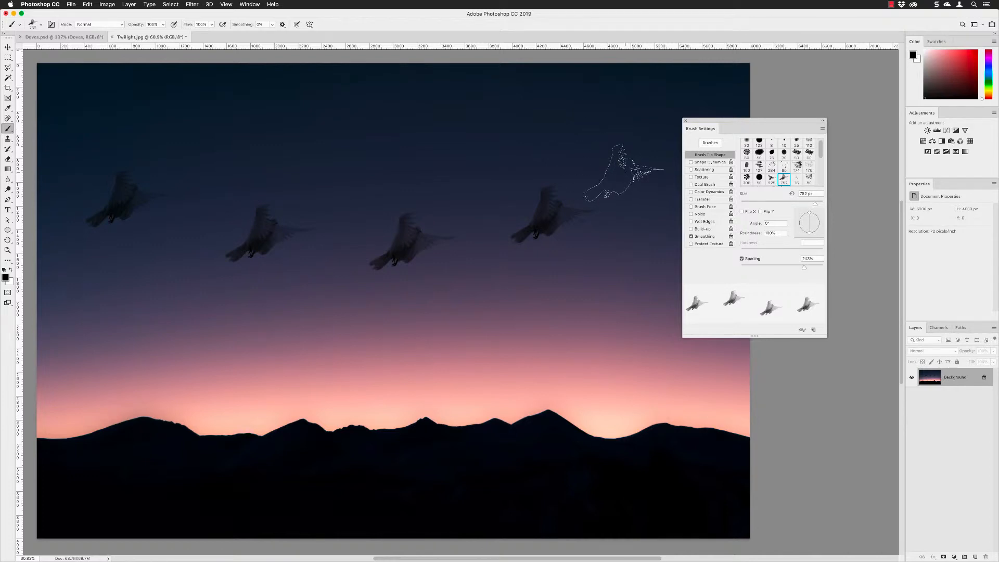
{"action": "left_click_drag", "start_coordinate": [817, 204], "coordinate": [808, 206]}
{"action": "mouse_move", "coordinate": [113, 307]}
{"action": "left_mouse_down"}
{"action": "mouse_move", "coordinate": [278, 349]}
{"action": "mouse_move", "coordinate": [493, 326]}
{"action": "mouse_move", "coordinate": [570, 307]}
{"action": "left_mouse_up"}
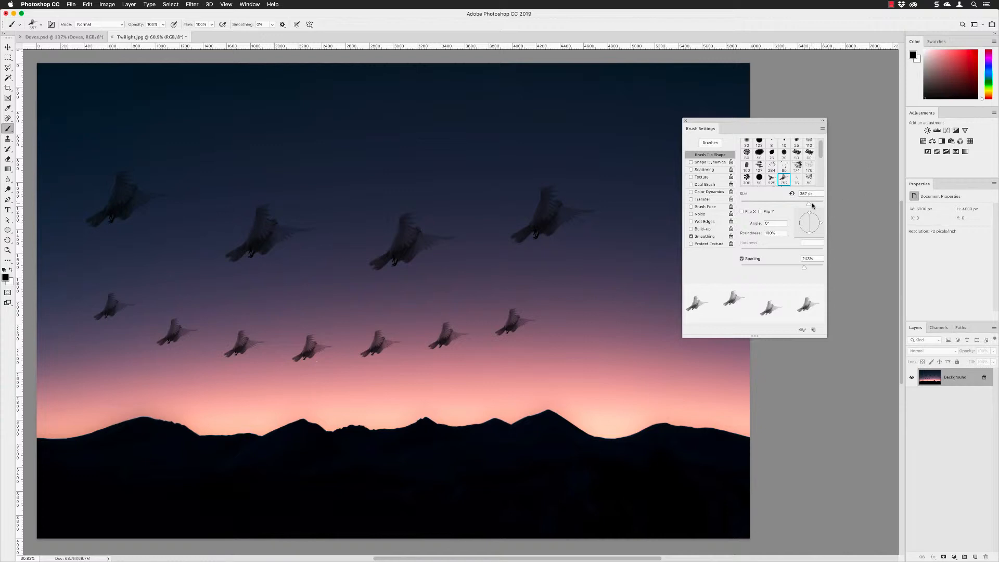
{"action": "left_click_drag", "start_coordinate": [812, 206], "coordinate": [811, 204]}
{"action": "mouse_move", "coordinate": [193, 127]}
{"action": "left_mouse_down"}
{"action": "mouse_move", "coordinate": [439, 142]}
{"action": "mouse_move", "coordinate": [530, 120]}
{"action": "left_mouse_up"}
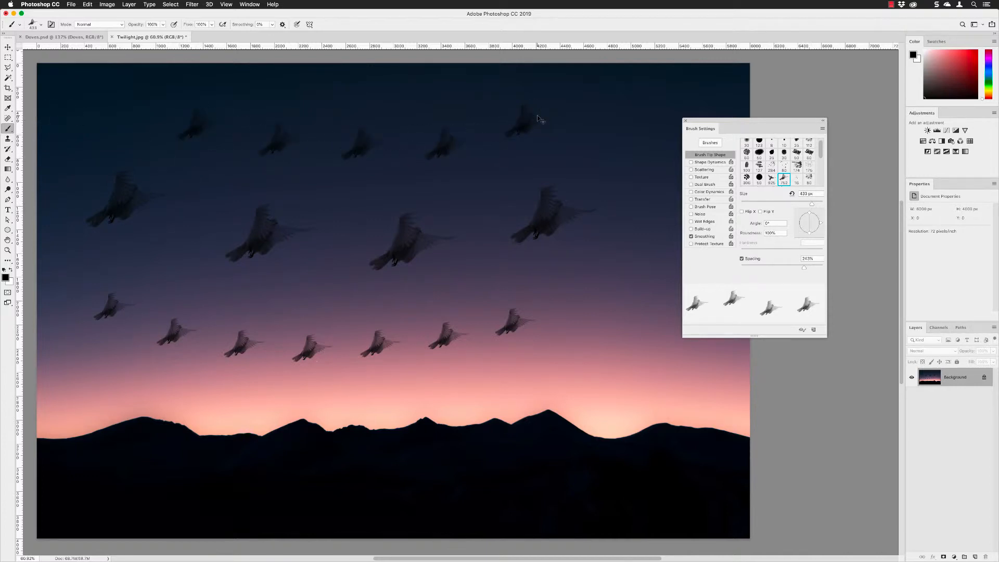
Undo the three painted rows of doves.
{"action": "key", "text": "super+z"}
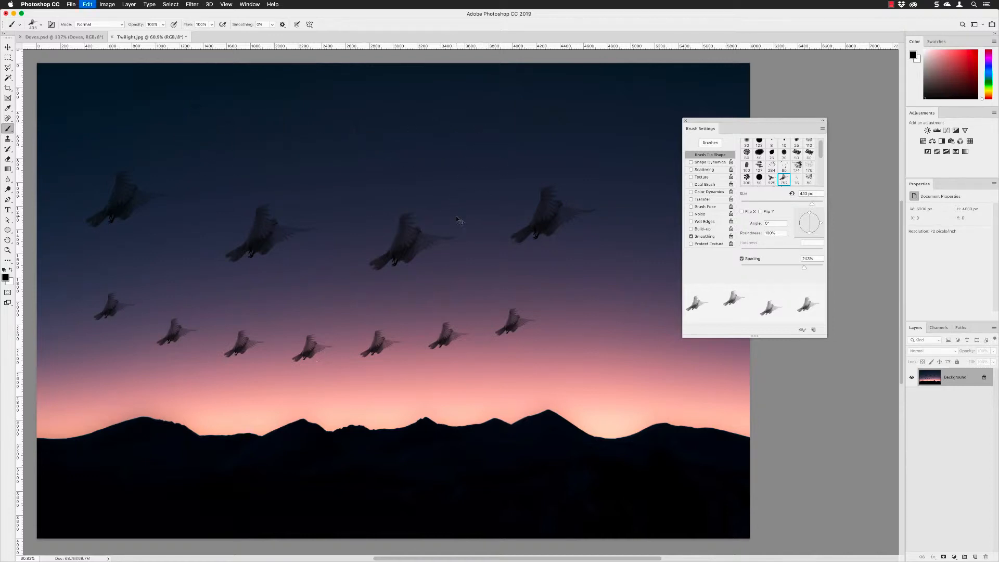
{"action": "key", "text": "super+z"}
{"action": "key", "text": "super+z"}
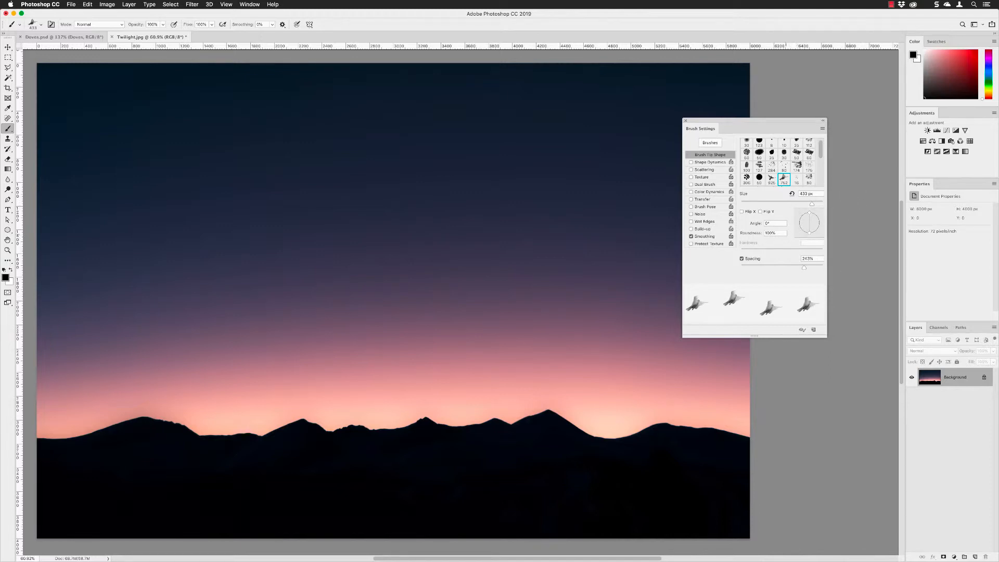
Stamp a black dove in the sky, stamp another beside it with the foreground color set to yellow #eadd14, and undo both.
{"action": "left_click", "coordinate": [293, 245]}
{"action": "left_click", "coordinate": [6, 278]}
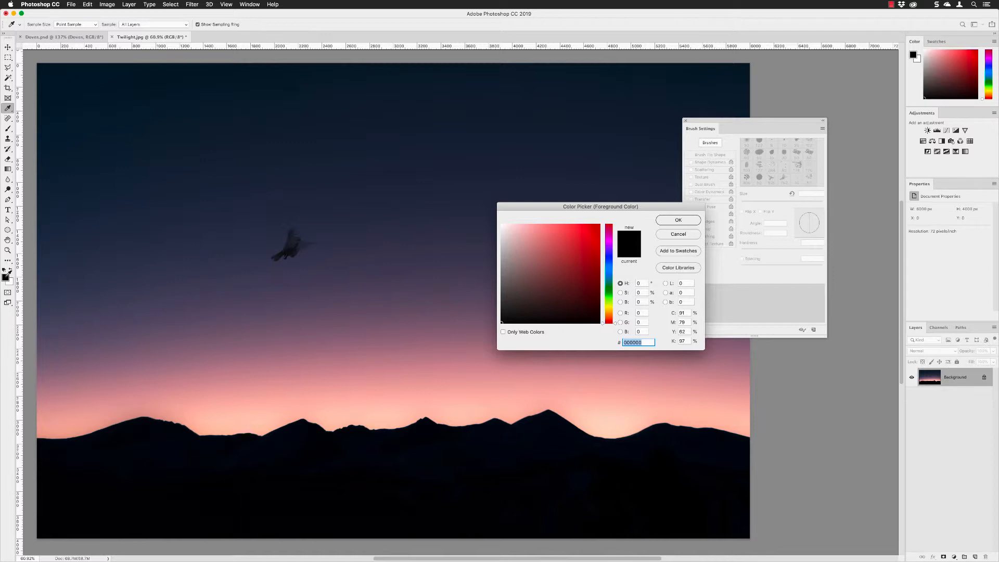
{"action": "left_click", "coordinate": [614, 308]}
{"action": "left_click", "coordinate": [591, 232]}
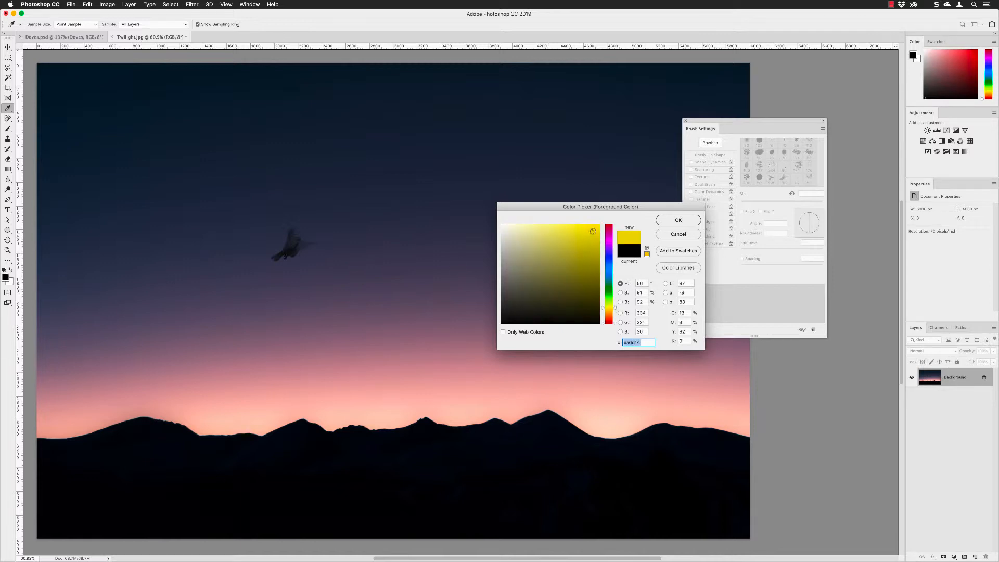
{"action": "left_click", "coordinate": [677, 221]}
{"action": "key", "text": "b"}
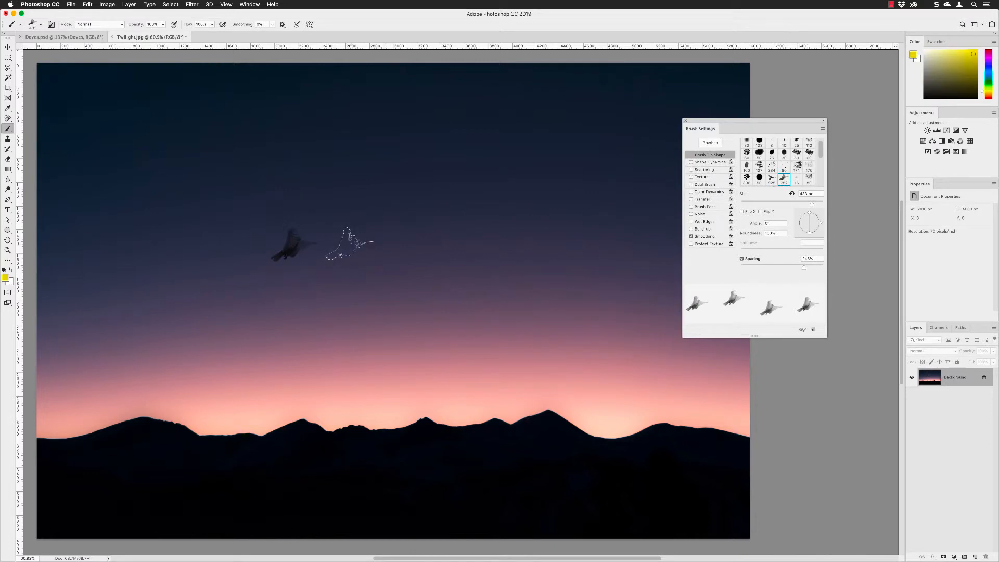
{"action": "left_click", "coordinate": [350, 243]}
{"action": "key", "text": "super+z"}
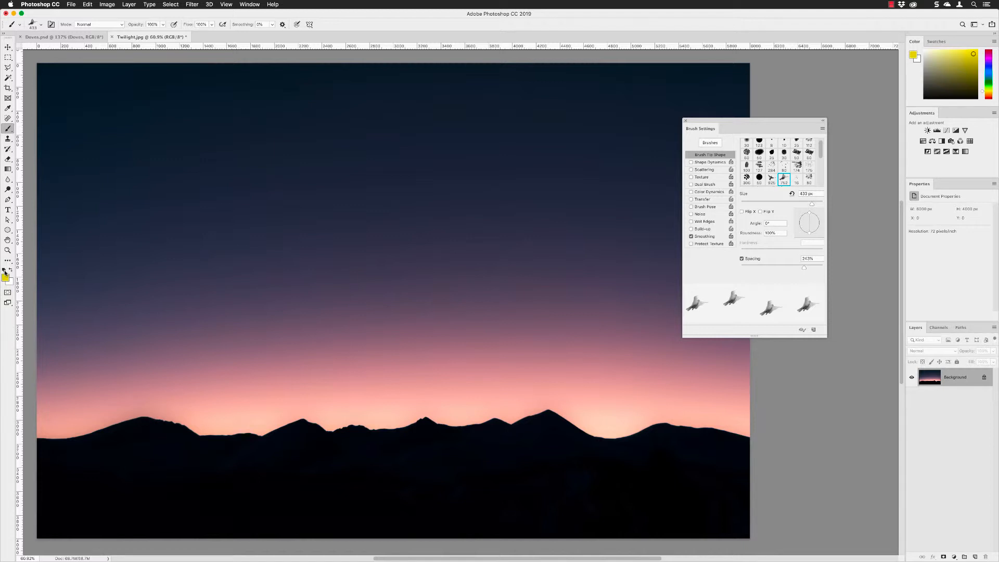
Restore the default foreground and background colors, paint a curved row of doves across the sky, and undo it.
{"action": "left_click", "coordinate": [5, 271]}
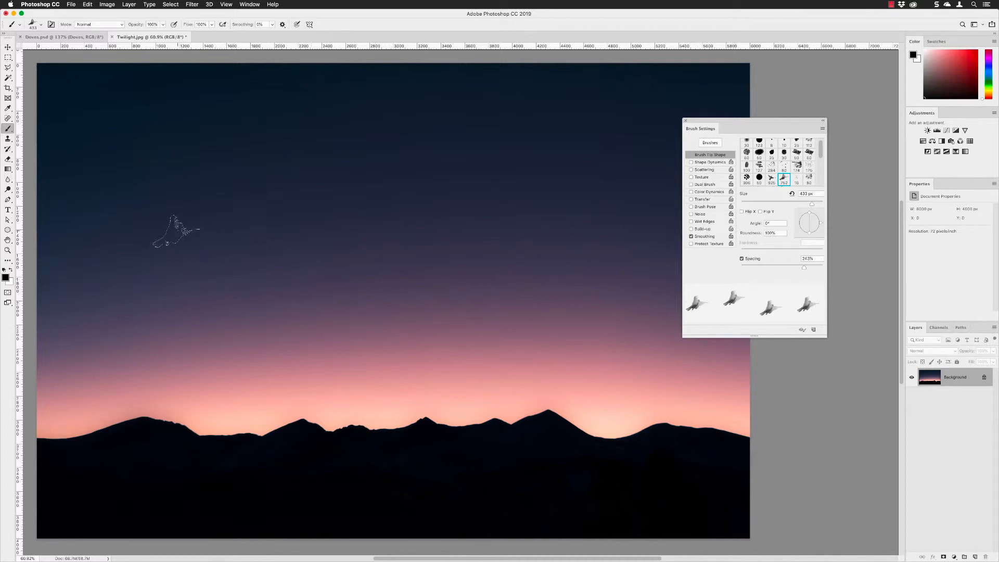
{"action": "mouse_move", "coordinate": [93, 202]}
{"action": "left_mouse_down"}
{"action": "mouse_move", "coordinate": [308, 246]}
{"action": "mouse_move", "coordinate": [519, 252]}
{"action": "mouse_move", "coordinate": [585, 236]}
{"action": "left_mouse_up"}
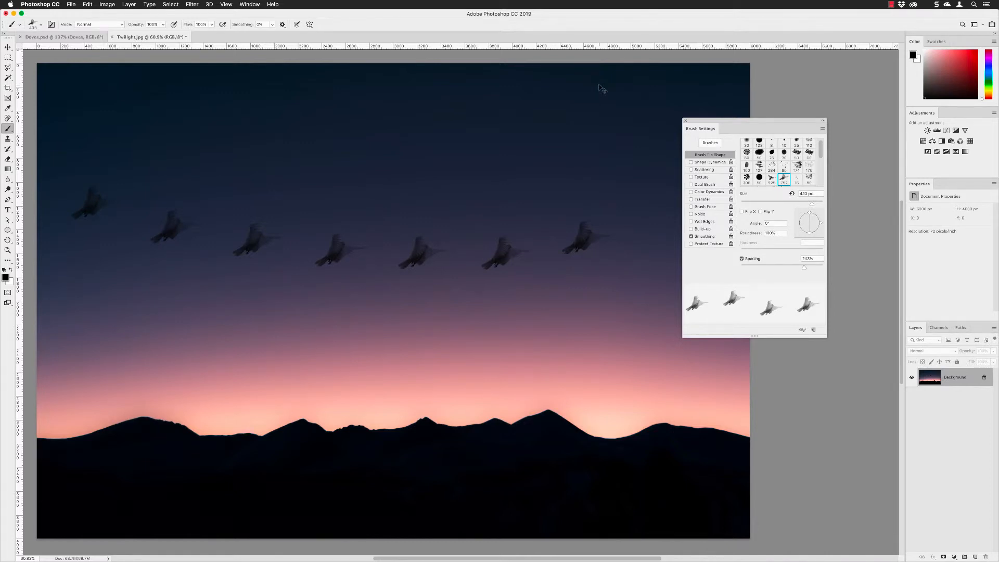
{"action": "key", "text": "super+z"}
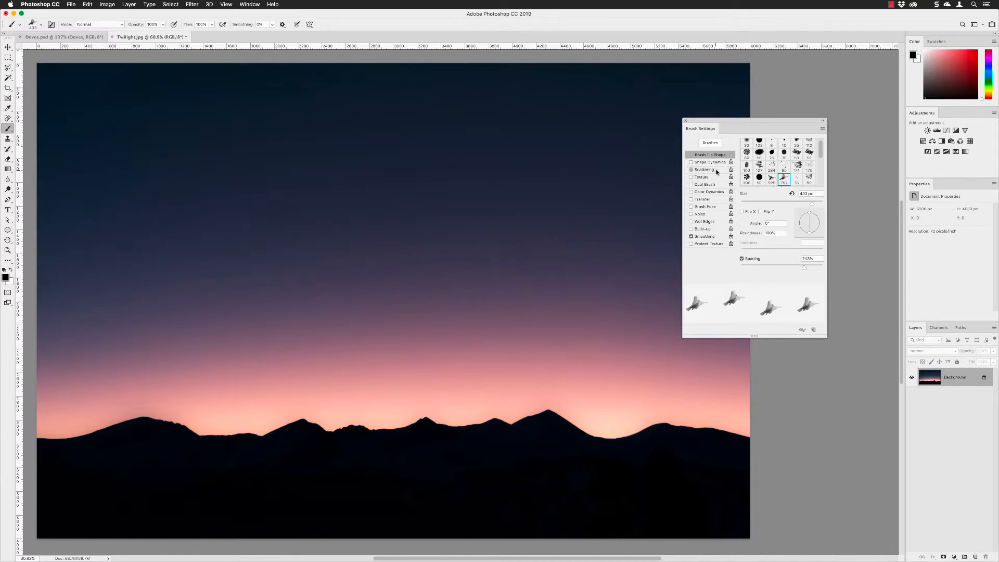
Enable Scattering for the dove brush with Scatter at 310% and paint a stroke of doves across the sky.
{"action": "left_click", "coordinate": [716, 172]}
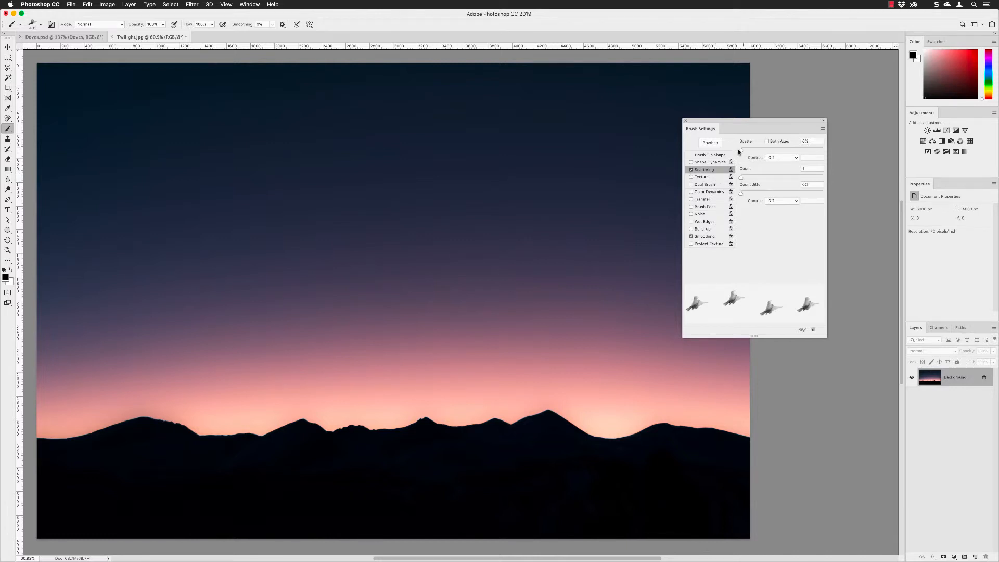
{"action": "left_click_drag", "start_coordinate": [740, 151], "coordinate": [767, 150]}
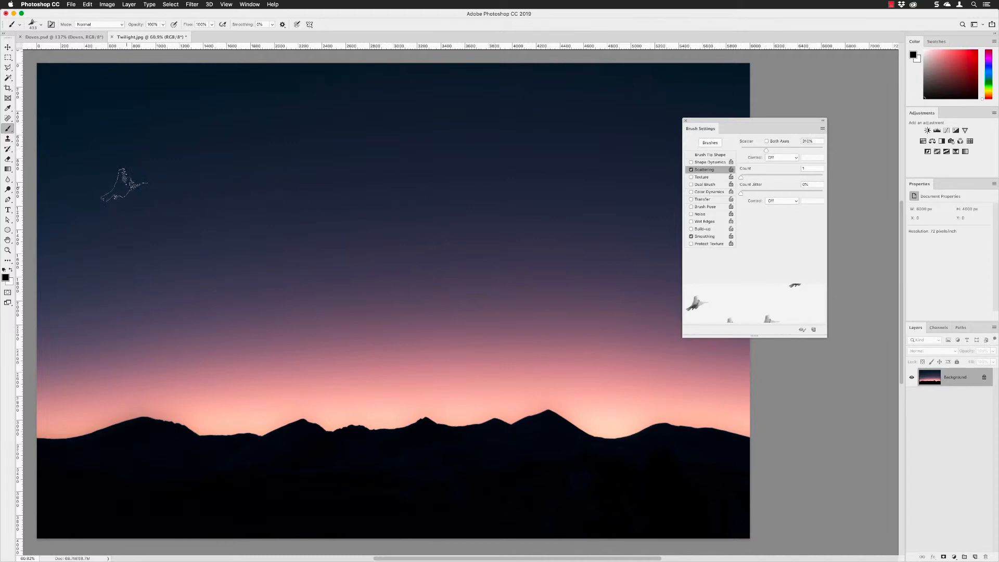
{"action": "mouse_move", "coordinate": [124, 182]}
{"action": "left_mouse_down"}
{"action": "mouse_move", "coordinate": [216, 235]}
{"action": "mouse_move", "coordinate": [407, 249]}
{"action": "mouse_move", "coordinate": [619, 216]}
{"action": "left_mouse_up"}
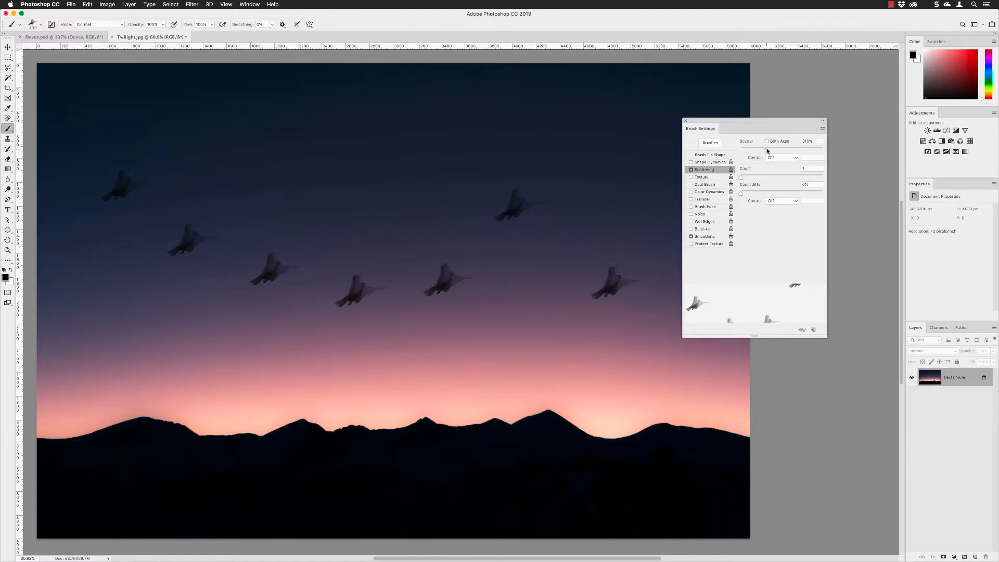
Undo the last stroke of doves, raise Scatter to 696% and paint another stroke across the sky.
{"action": "key", "text": "ctrl+z"}
{"action": "left_click_drag", "start_coordinate": [766, 151], "coordinate": [797, 151]}
{"action": "mouse_move", "coordinate": [100, 174]}
{"action": "left_mouse_down"}
{"action": "mouse_move", "coordinate": [202, 215]}
{"action": "mouse_move", "coordinate": [286, 231]}
{"action": "mouse_move", "coordinate": [478, 240]}
{"action": "mouse_move", "coordinate": [631, 212]}
{"action": "left_mouse_up"}
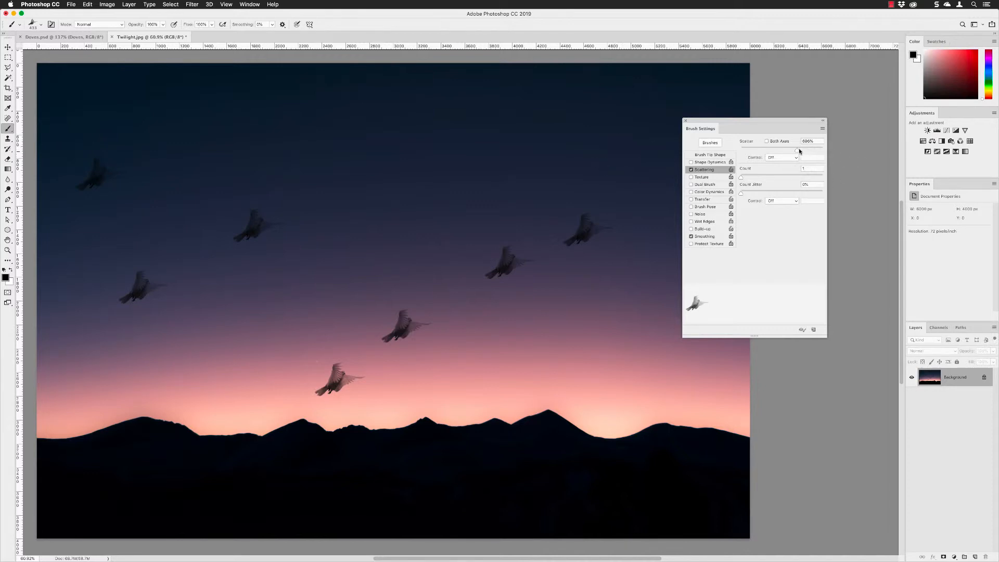
Reduce the dove brush's Scatter to 576% and check its tip shape settings.
{"action": "left_click_drag", "start_coordinate": [799, 150], "coordinate": [786, 149]}
{"action": "left_click", "coordinate": [708, 155]}
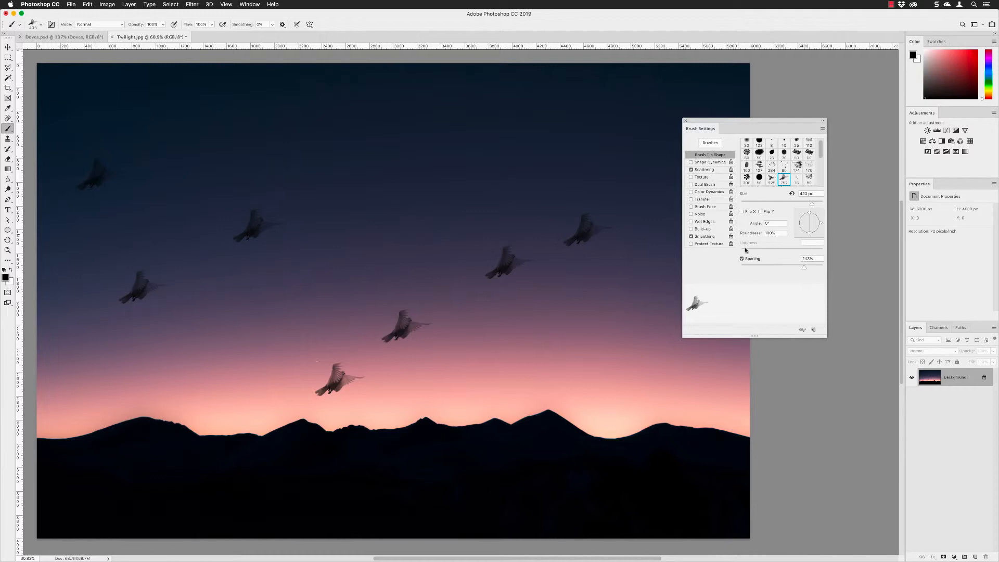
{"action": "left_click", "coordinate": [716, 171]}
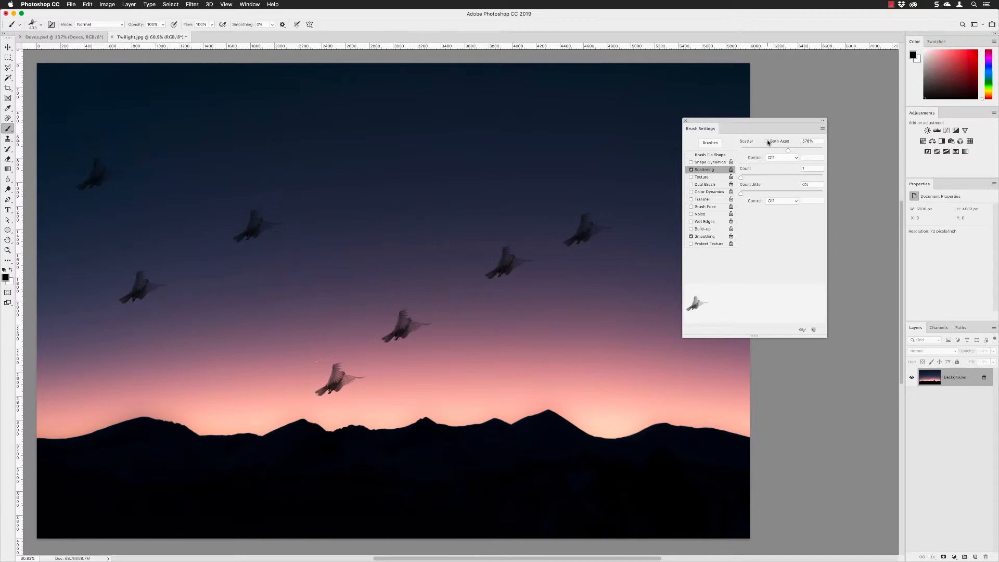
Enable Shape Dynamics with Size Jitter at 30%, undo the previous doves and paint a new stroke across the sky.
{"action": "left_click", "coordinate": [705, 163]}
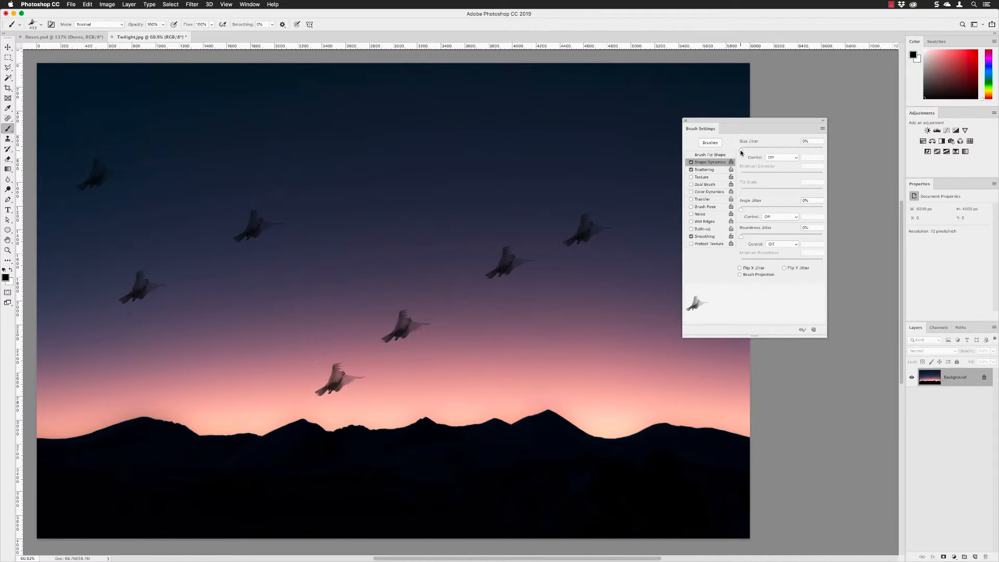
{"action": "left_click_drag", "start_coordinate": [741, 151], "coordinate": [766, 151]}
{"action": "key", "text": "ctrl+z"}
{"action": "left_click", "coordinate": [101, 156]}
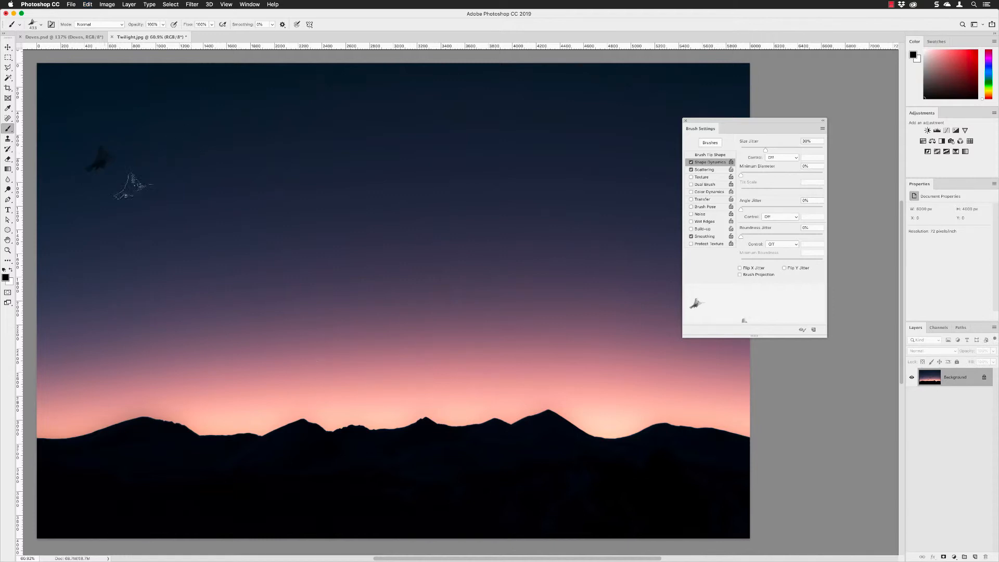
{"action": "mouse_move", "coordinate": [133, 186]}
{"action": "left_mouse_down"}
{"action": "mouse_move", "coordinate": [284, 272]}
{"action": "mouse_move", "coordinate": [460, 248]}
{"action": "mouse_move", "coordinate": [584, 196]}
{"action": "left_mouse_up"}
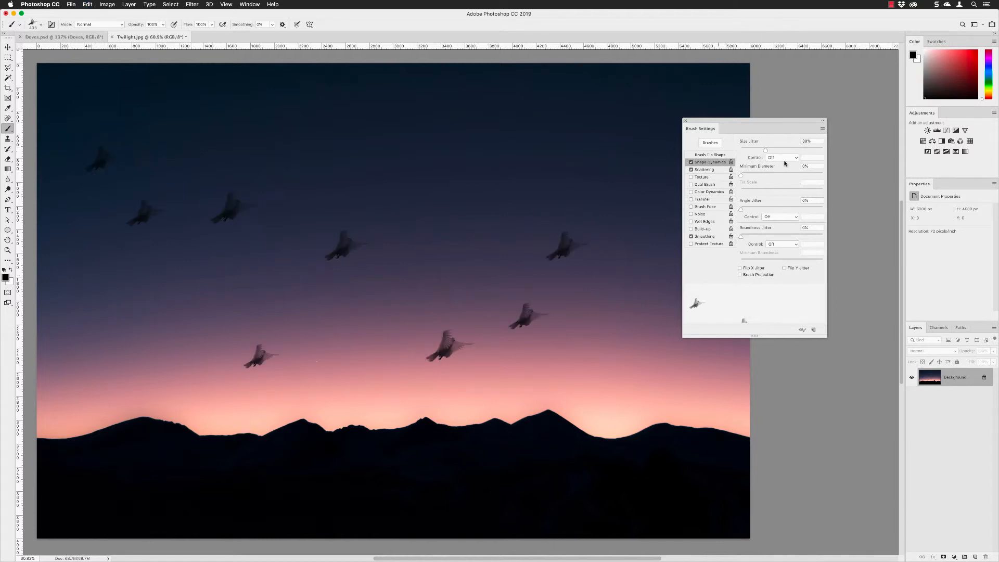
Undo the painted doves, set Size Jitter to 60% and paint another stroke across the sky.
{"action": "key", "text": "super+z"}
{"action": "key", "text": "super+z"}
{"action": "left_click_drag", "start_coordinate": [766, 151], "coordinate": [790, 150]}
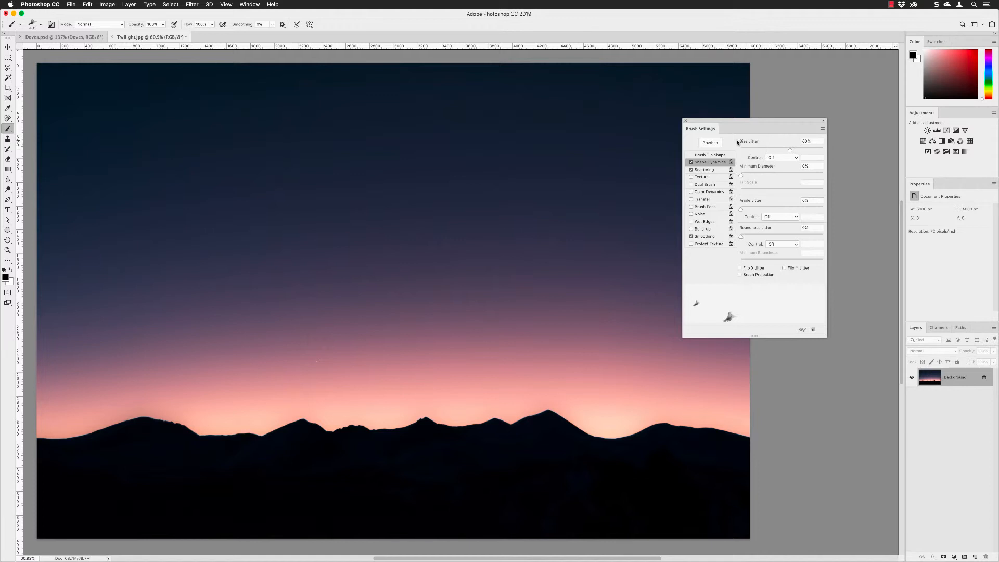
{"action": "mouse_move", "coordinate": [99, 163]}
{"action": "left_mouse_down"}
{"action": "mouse_move", "coordinate": [215, 242]}
{"action": "mouse_move", "coordinate": [313, 239]}
{"action": "mouse_move", "coordinate": [411, 191]}
{"action": "mouse_move", "coordinate": [576, 229]}
{"action": "left_mouse_up"}
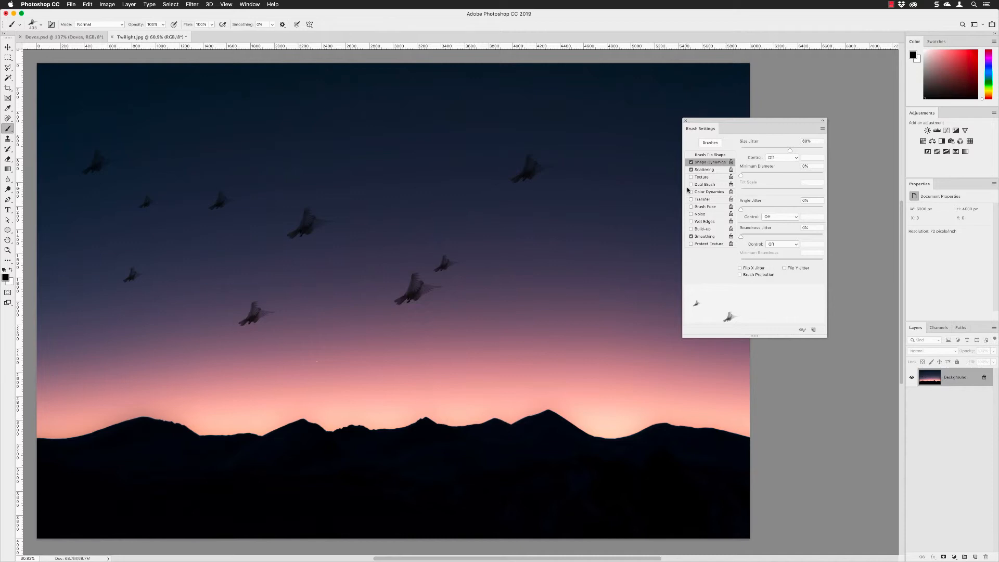
Undo the painted stroke and add a new layer named Doves above the Background.
{"action": "left_click", "coordinate": [700, 155]}
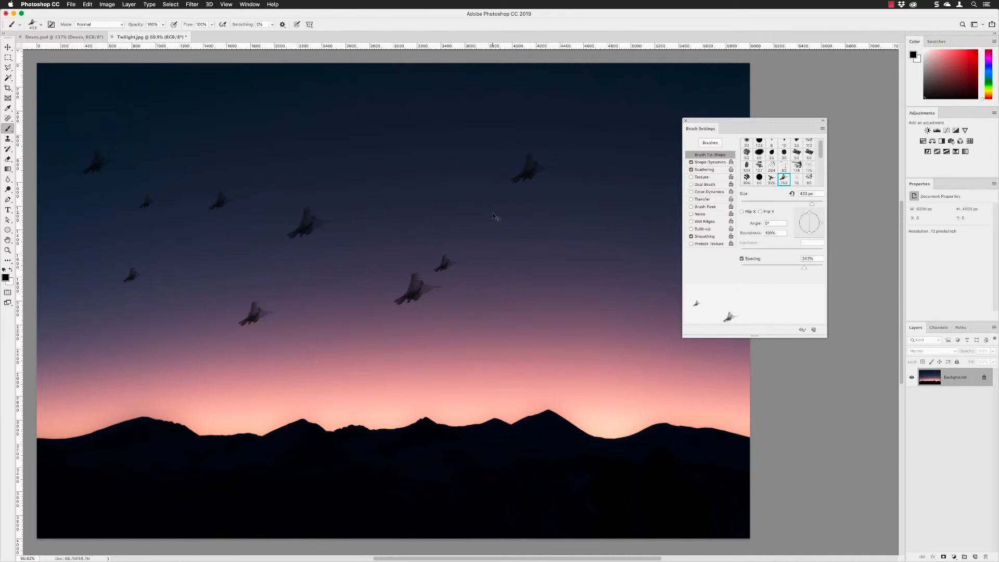
{"action": "key", "text": "ctrl+z"}
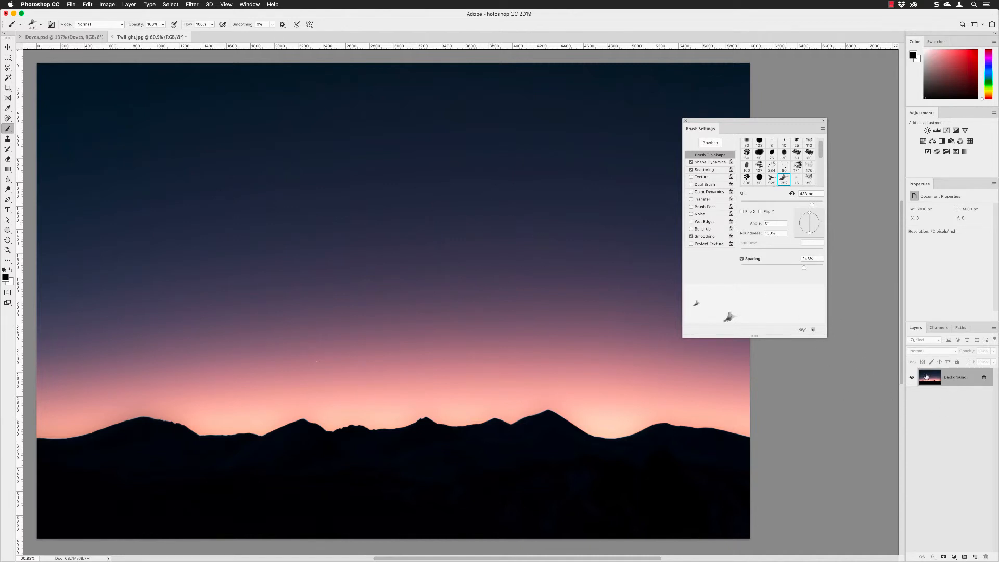
{"action": "left_click", "coordinate": [975, 557]}
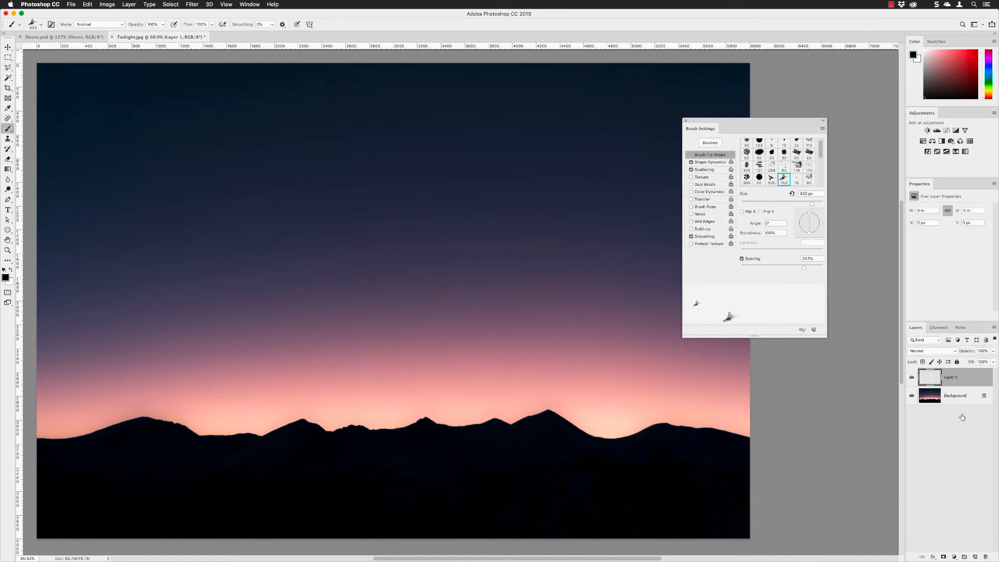
{"action": "double_click", "coordinate": [948, 378]}
{"action": "type", "text": "Doves"}
{"action": "key", "text": "Return"}
Save the current brush as a new preset named "Dove 2 scattered", capturing brush size, tool settings and color.
{"action": "left_click", "coordinate": [821, 129]}
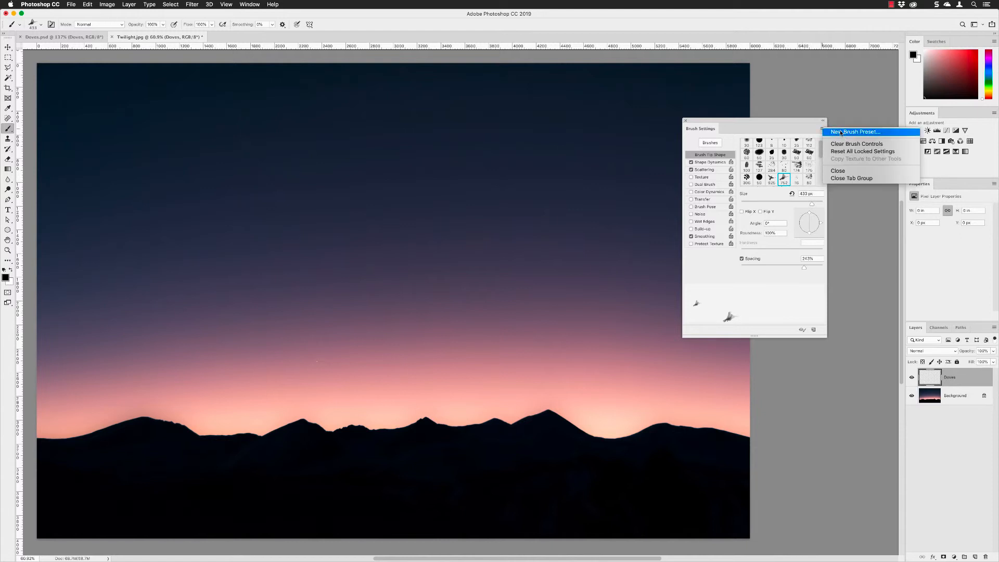
{"action": "left_click", "coordinate": [840, 132]}
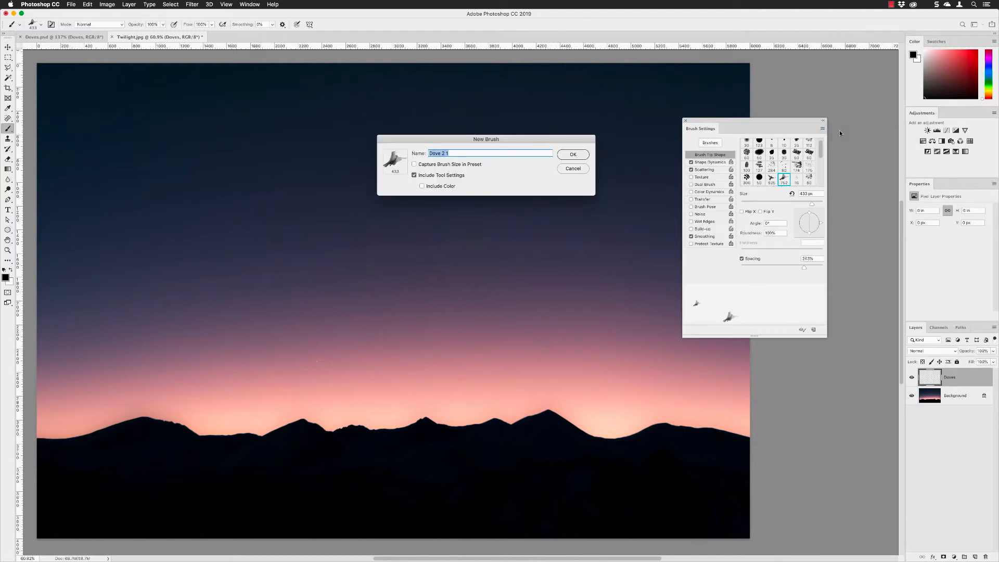
{"action": "type", "text": "Dove 2 scattered"}
{"action": "left_click", "coordinate": [414, 164]}
{"action": "left_click", "coordinate": [422, 187]}
{"action": "left_click", "coordinate": [570, 157]}
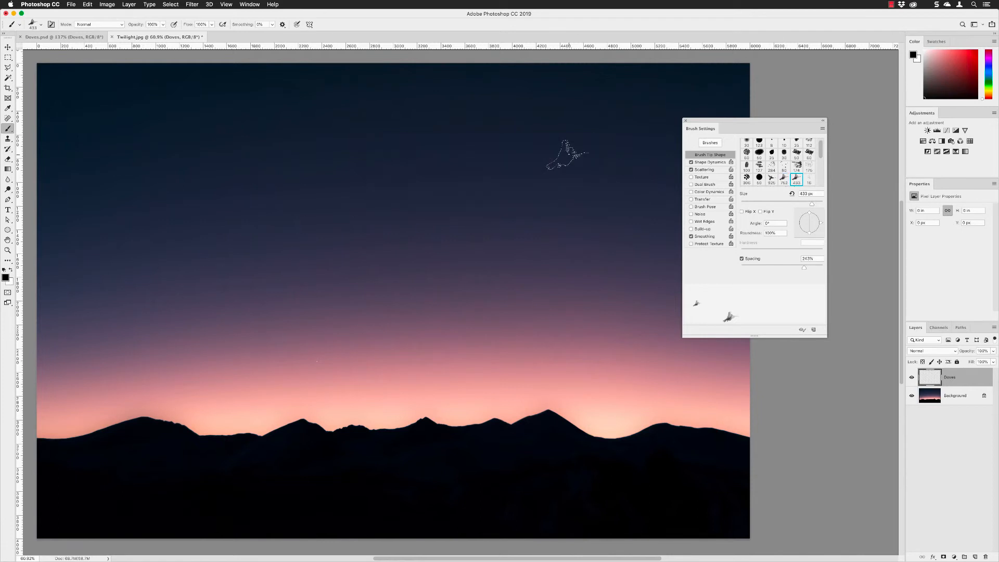
Select the Dove 1 brush tip and clear all its brush controls.
{"action": "mouse_move", "coordinate": [822, 148]}
{"action": "left_mouse_down"}
{"action": "mouse_move", "coordinate": [820, 181]}
{"action": "mouse_move", "coordinate": [823, 165]}
{"action": "left_mouse_up"}
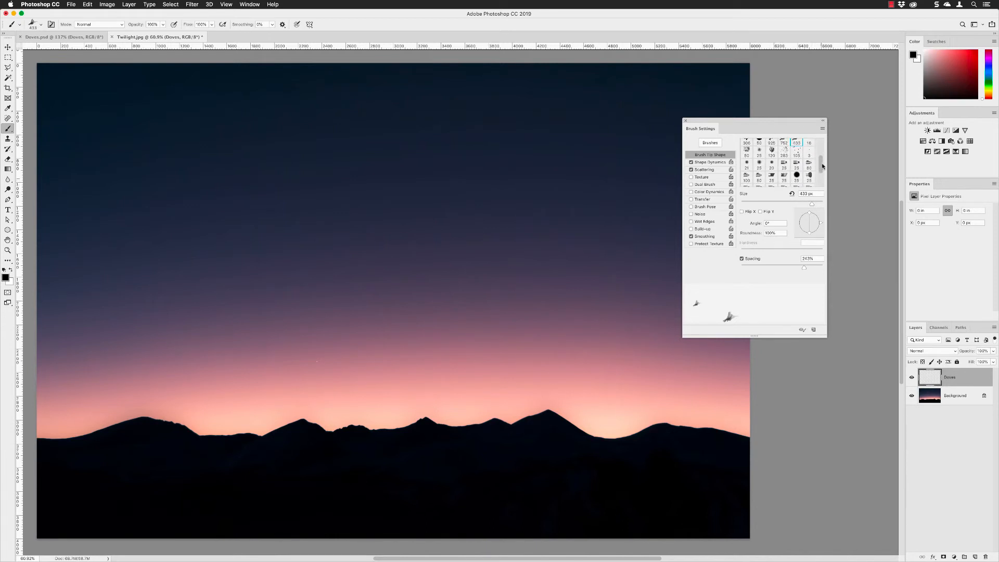
{"action": "scroll", "coordinate": [823, 165], "scroll_direction": "up", "scroll_amount": 2}
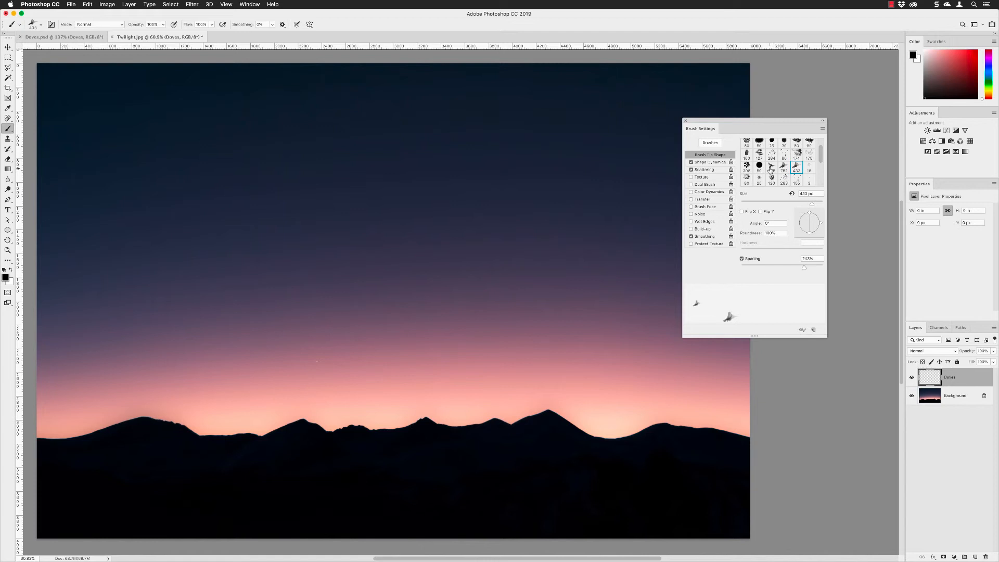
{"action": "left_click", "coordinate": [771, 169]}
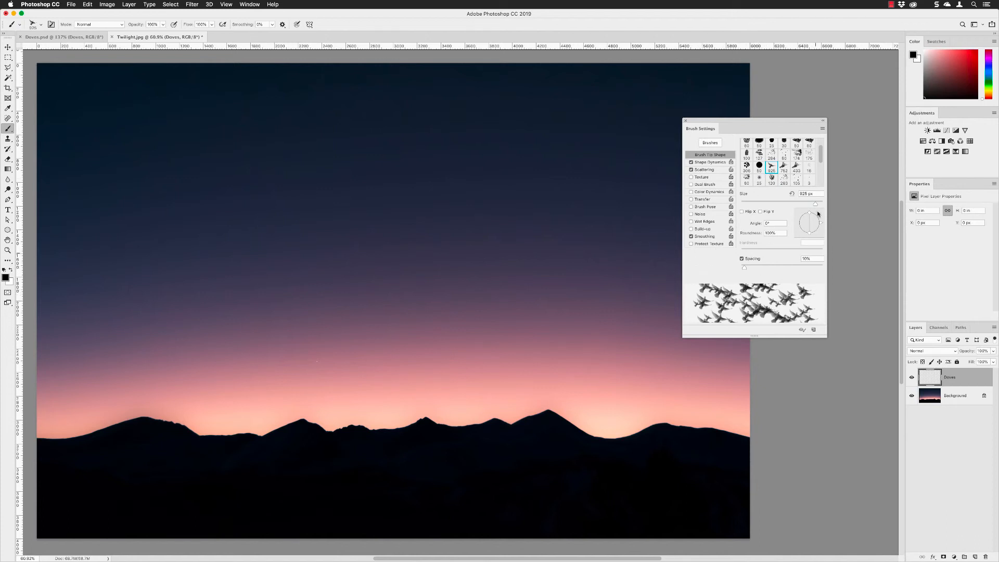
{"action": "left_click", "coordinate": [822, 129]}
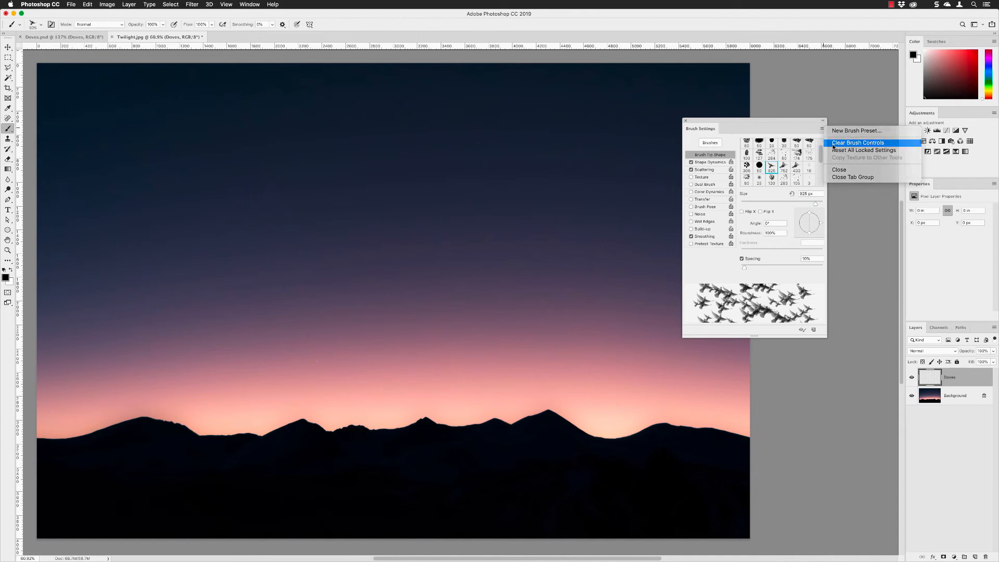
{"action": "left_click", "coordinate": [832, 146]}
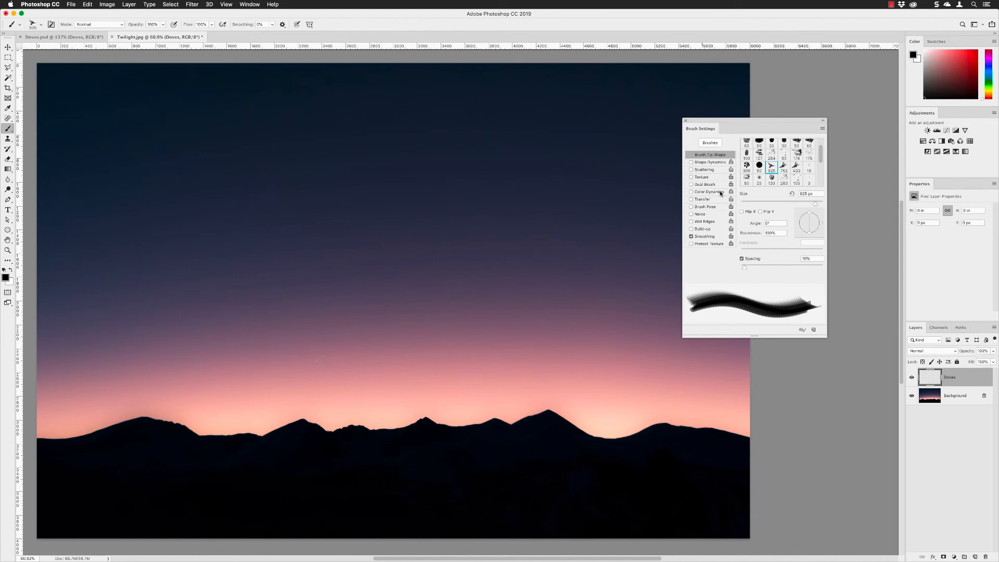
Set the Dove 1 brush's spacing to about 200% and its size to 414 px, then stamp one test dove and undo it.
{"action": "left_click_drag", "start_coordinate": [744, 268], "coordinate": [802, 268]}
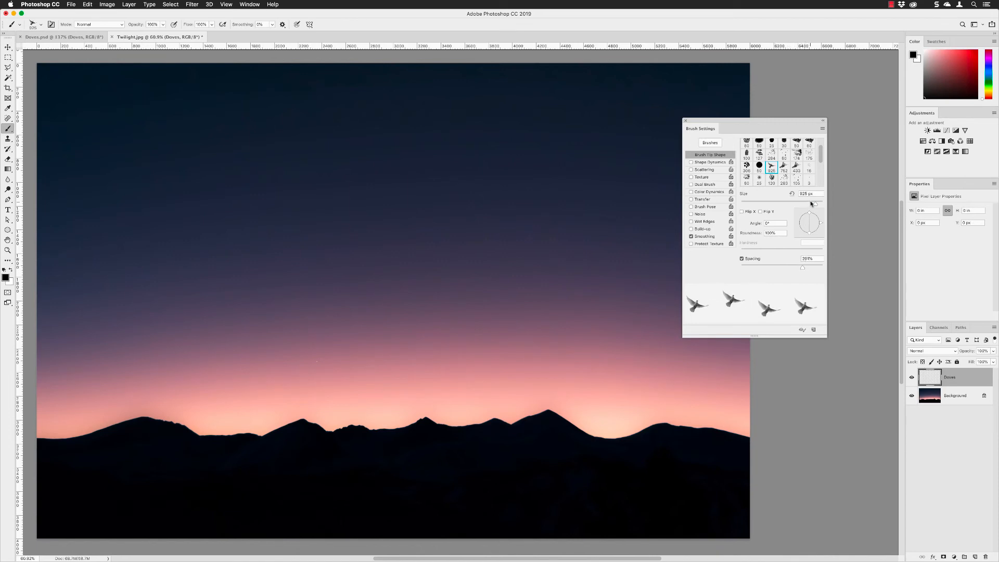
{"action": "left_click_drag", "start_coordinate": [815, 204], "coordinate": [808, 205]}
{"action": "left_click_drag", "start_coordinate": [809, 206], "coordinate": [810, 204]}
{"action": "left_click", "coordinate": [393, 249]}
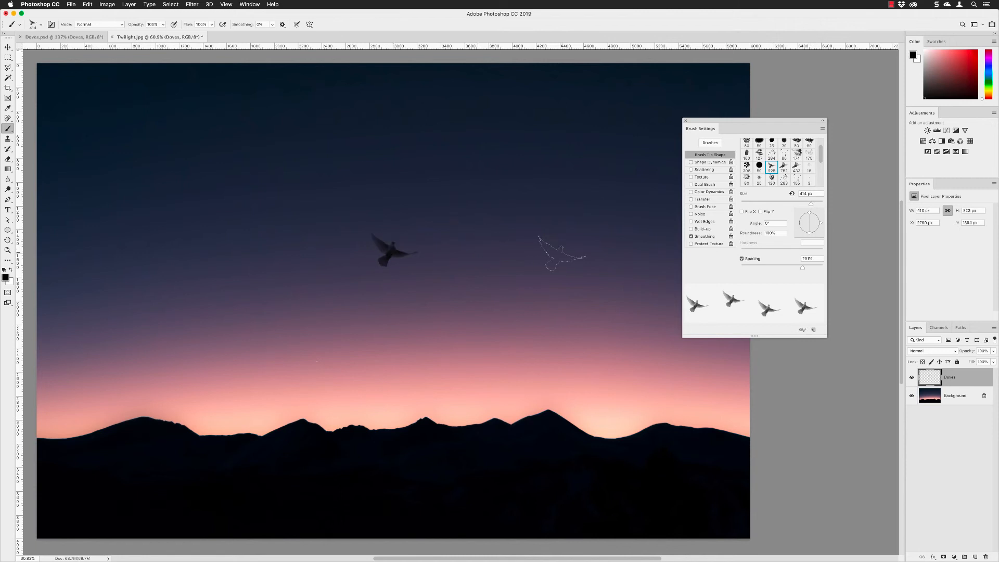
{"action": "key", "text": "super+z"}
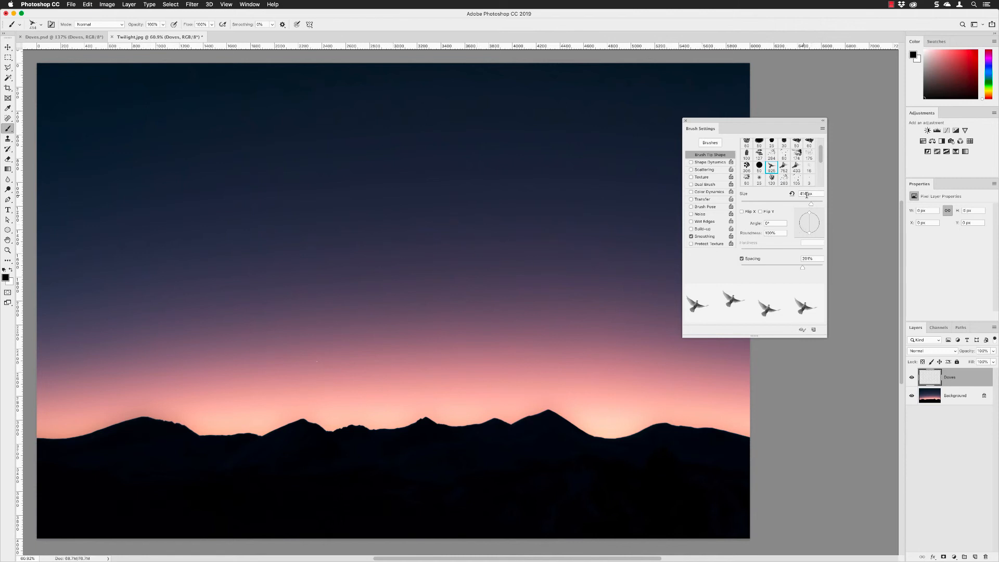
Enable Shape Dynamics with 45% Size Jitter and Scattering with 343% Scatter, and paint a test stroke of doves across the sky.
{"action": "left_click", "coordinate": [708, 162]}
{"action": "left_click_drag", "start_coordinate": [741, 149], "coordinate": [778, 150]}
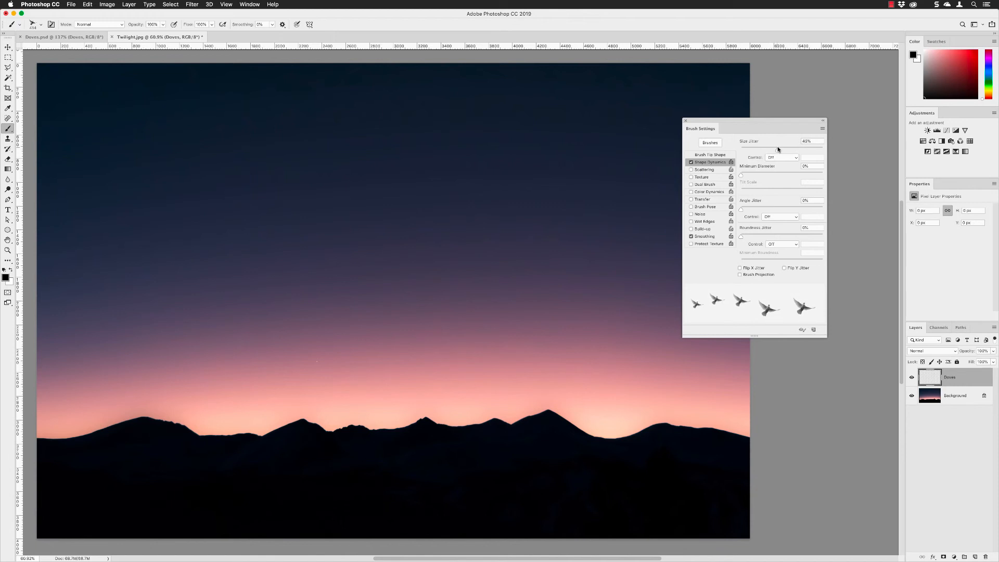
{"action": "left_click", "coordinate": [713, 170]}
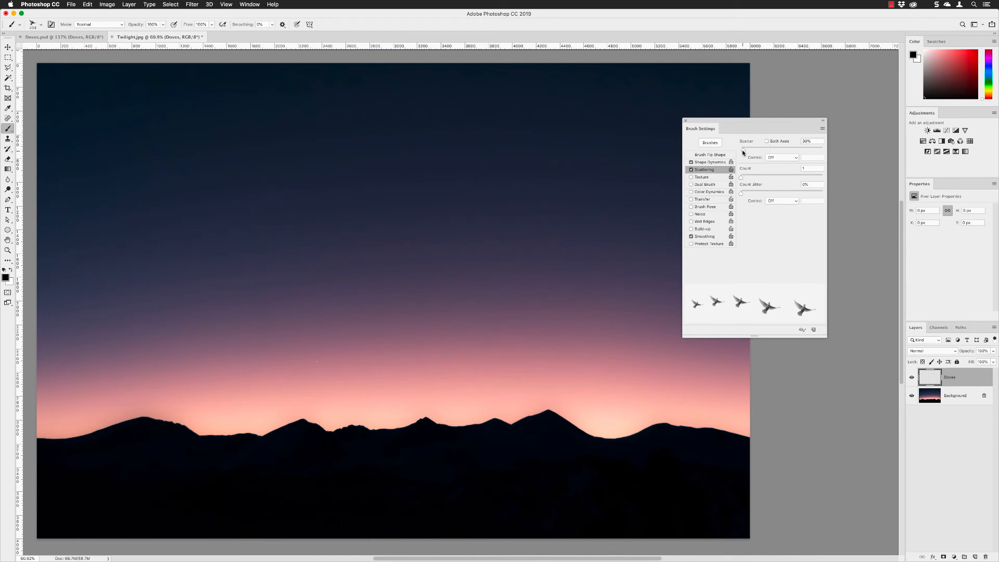
{"action": "left_click_drag", "start_coordinate": [743, 150], "coordinate": [770, 150]}
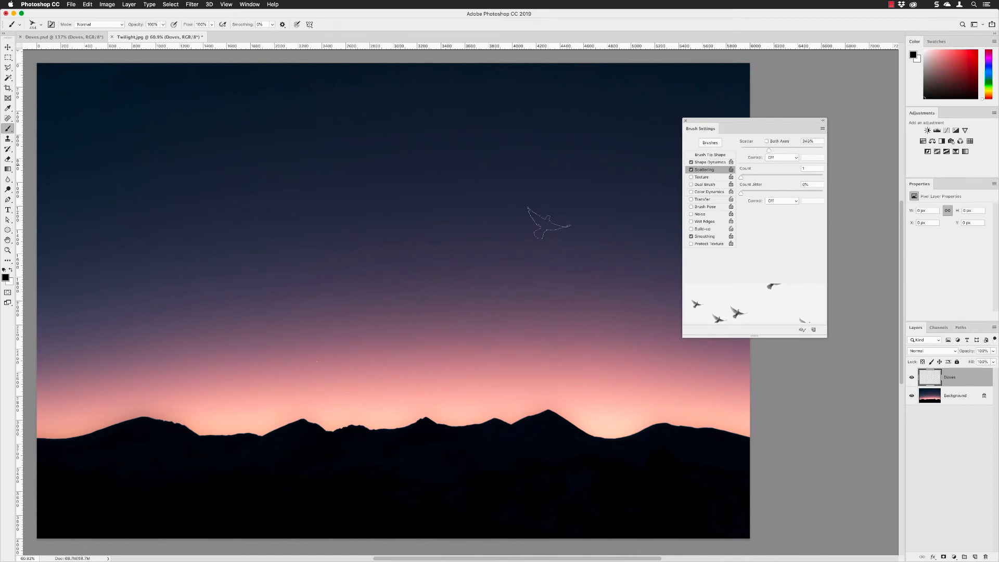
{"action": "mouse_move", "coordinate": [154, 205]}
{"action": "left_mouse_down"}
{"action": "mouse_move", "coordinate": [278, 248]}
{"action": "mouse_move", "coordinate": [509, 236]}
{"action": "mouse_move", "coordinate": [573, 190]}
{"action": "left_mouse_up"}
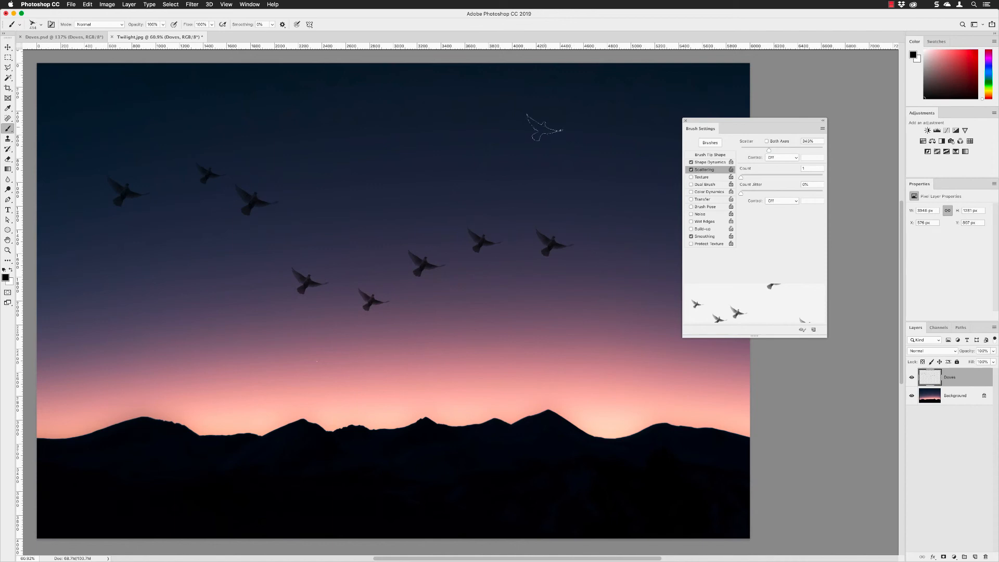
Save the brush as a new preset named "Dove 1 Scattered", including brush size, tool settings and color.
{"action": "left_click", "coordinate": [701, 155]}
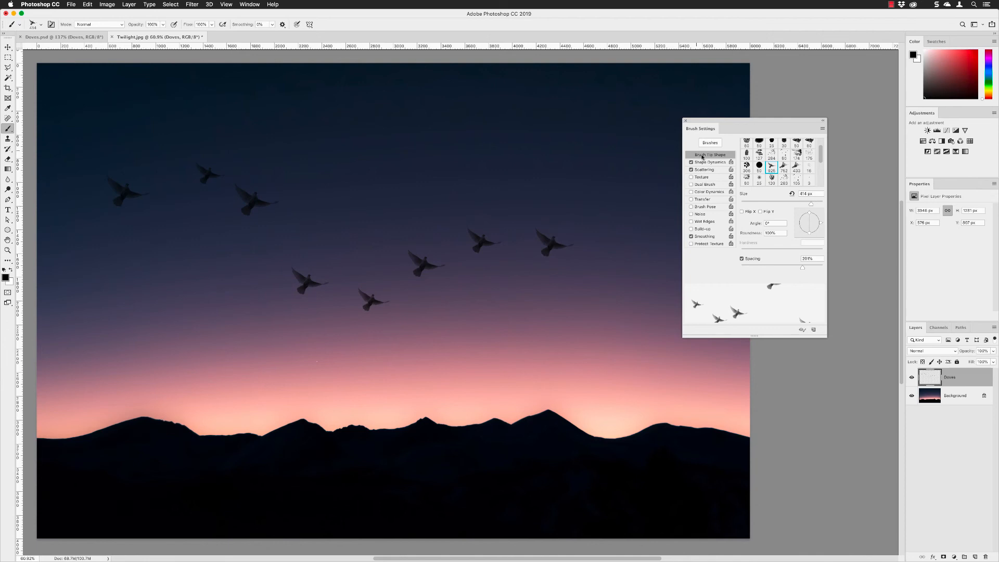
{"action": "left_click", "coordinate": [823, 129]}
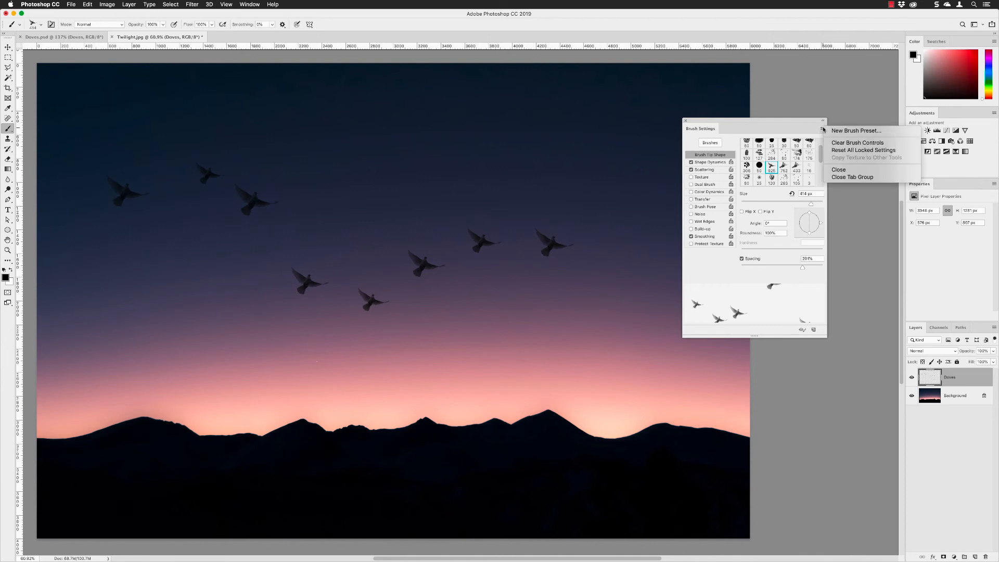
{"action": "left_click", "coordinate": [835, 132]}
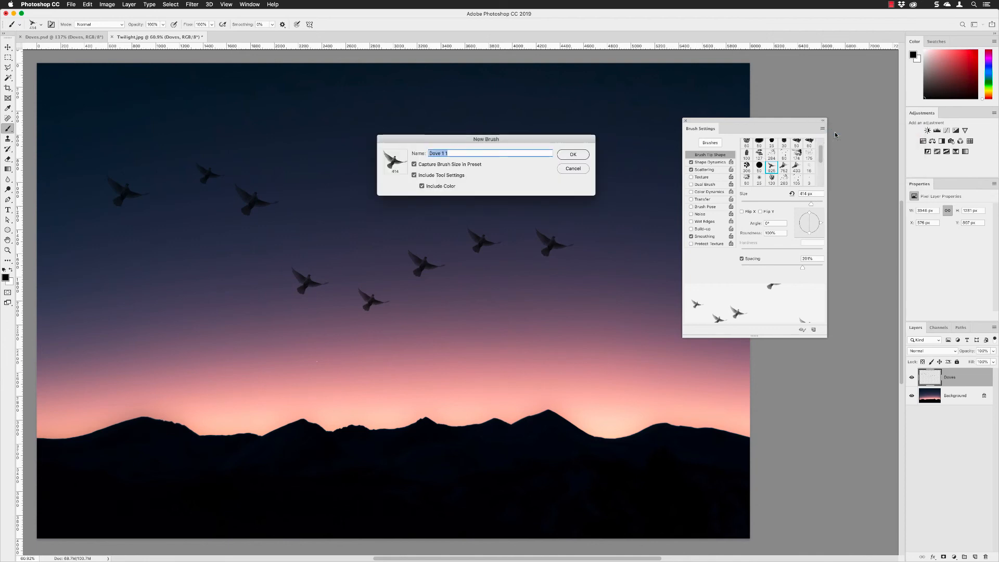
{"action": "type", "text": "Dove 1 Scattered"}
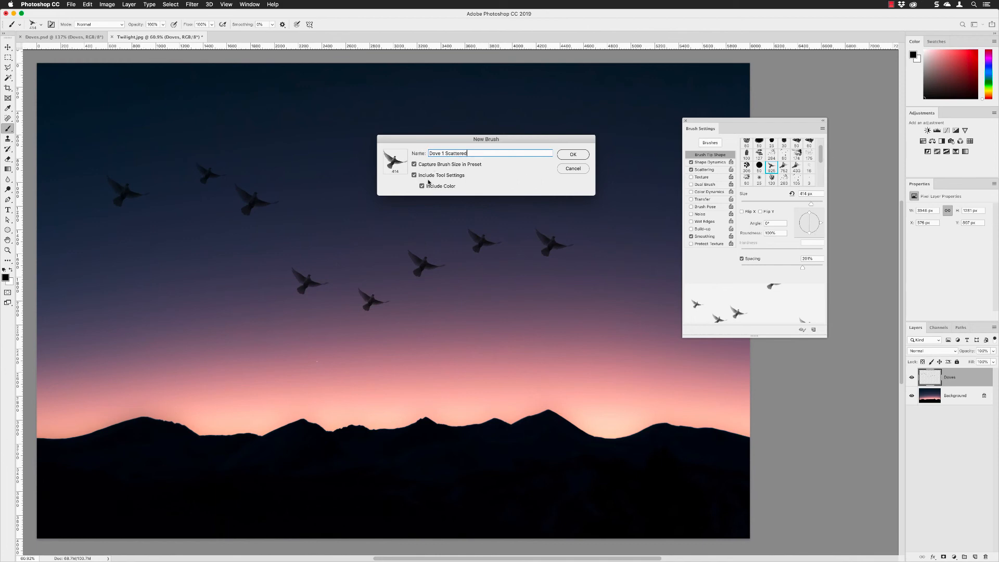
{"action": "left_click", "coordinate": [573, 155]}
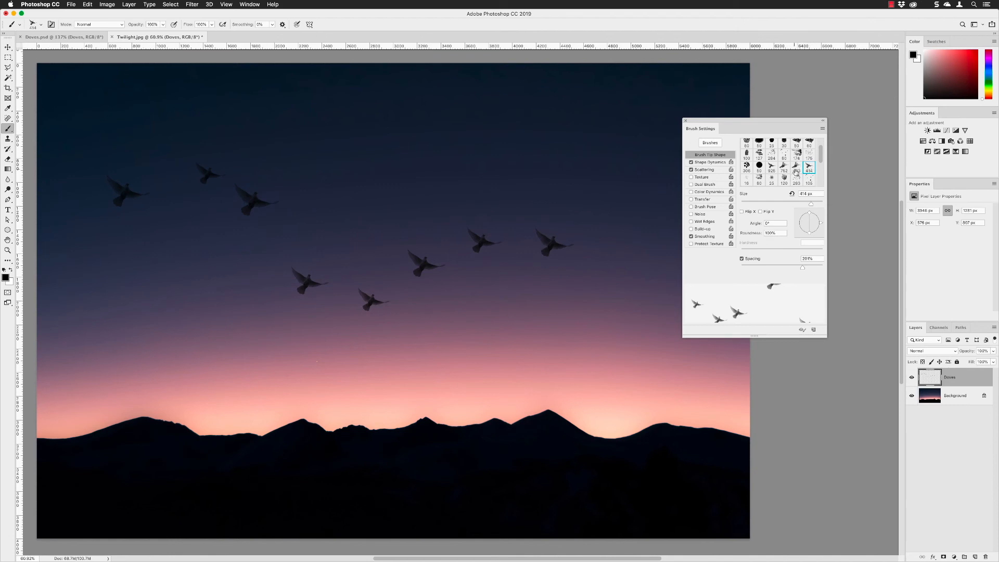
Undo the test doves and paint a rising stroke with the Dove 2 scattered brush from the sky's left edge to its upper right.
{"action": "key", "text": "super+z"}
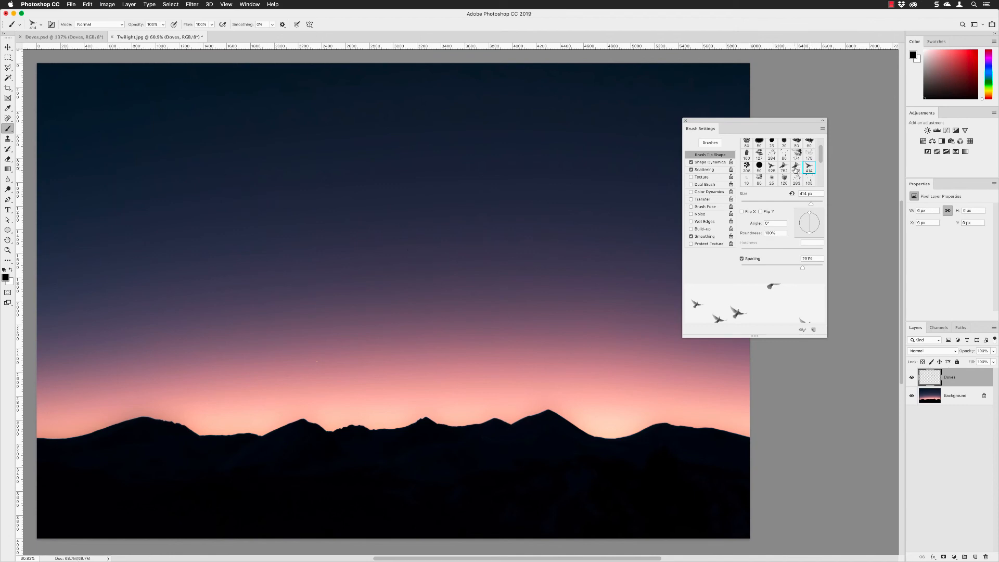
{"action": "left_click", "coordinate": [795, 167]}
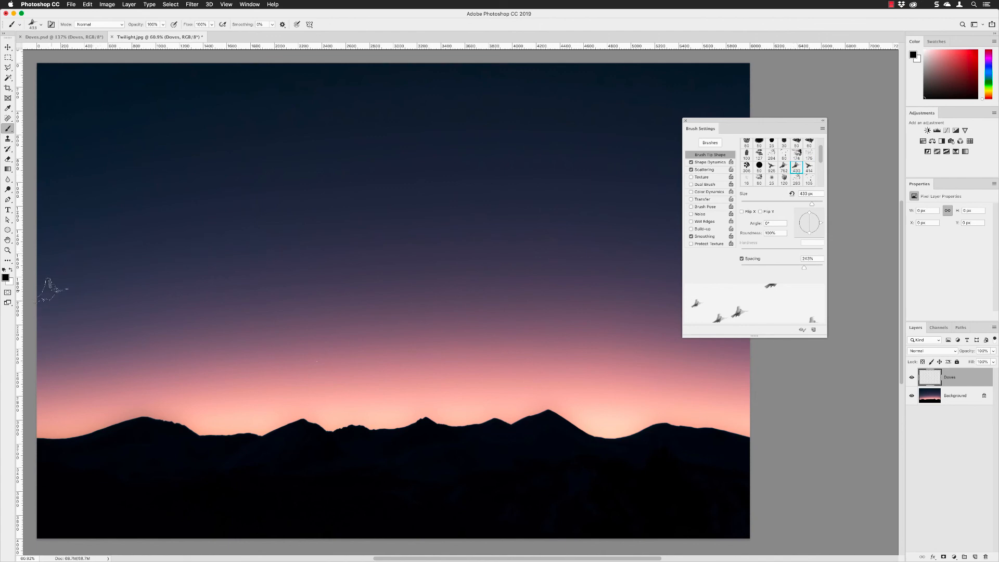
{"action": "mouse_move", "coordinate": [49, 278]}
{"action": "left_mouse_down"}
{"action": "mouse_move", "coordinate": [134, 297]}
{"action": "mouse_move", "coordinate": [359, 174]}
{"action": "mouse_move", "coordinate": [590, 105]}
{"action": "mouse_move", "coordinate": [642, 80]}
{"action": "left_mouse_up"}
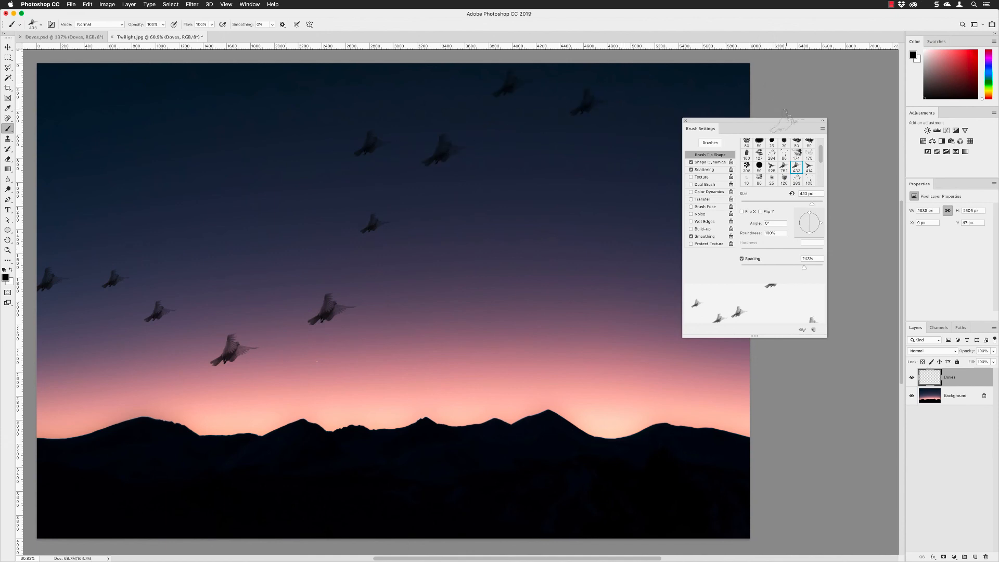
Paint a stroke of doves with the Dove 1 Scattered brush, undo it and paint a replacement stroke across the middle of the sky.
{"action": "left_click", "coordinate": [808, 167]}
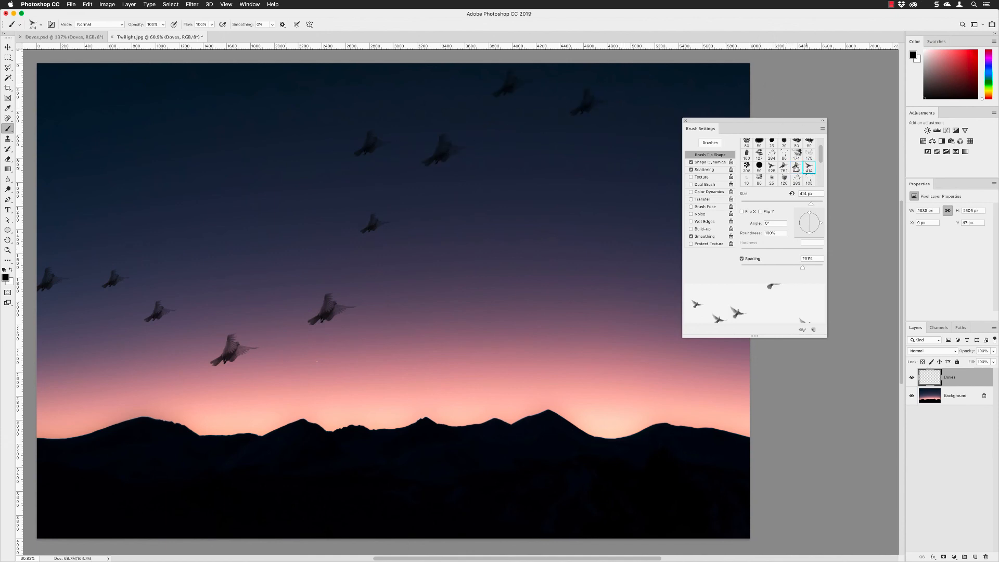
{"action": "mouse_move", "coordinate": [123, 183]}
{"action": "left_mouse_down"}
{"action": "mouse_move", "coordinate": [255, 222]}
{"action": "mouse_move", "coordinate": [526, 162]}
{"action": "mouse_move", "coordinate": [677, 88]}
{"action": "left_mouse_up"}
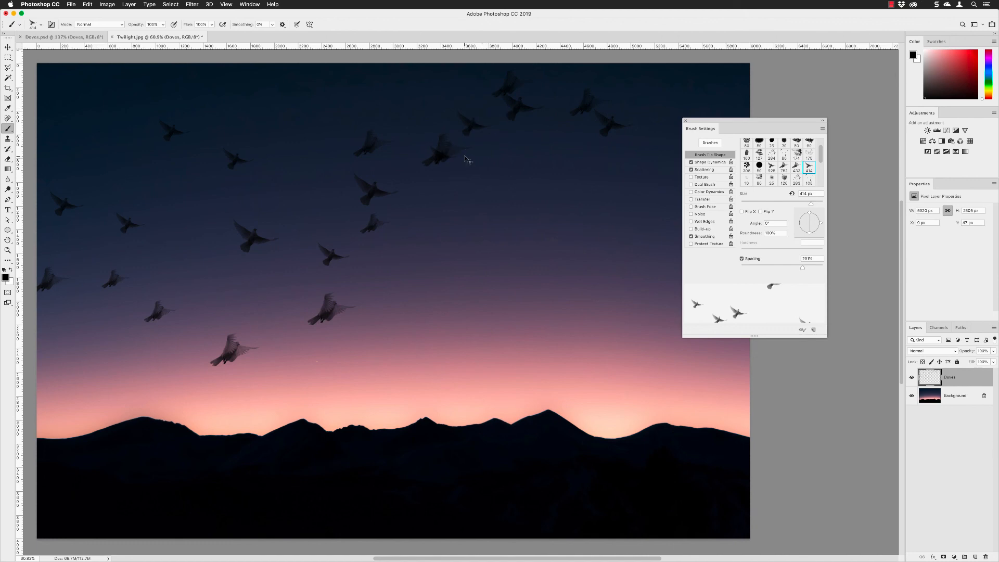
{"action": "key", "text": "super+z"}
{"action": "mouse_move", "coordinate": [151, 224]}
{"action": "left_mouse_down"}
{"action": "mouse_move", "coordinate": [221, 204]}
{"action": "mouse_move", "coordinate": [428, 272]}
{"action": "mouse_move", "coordinate": [636, 196]}
{"action": "left_mouse_up"}
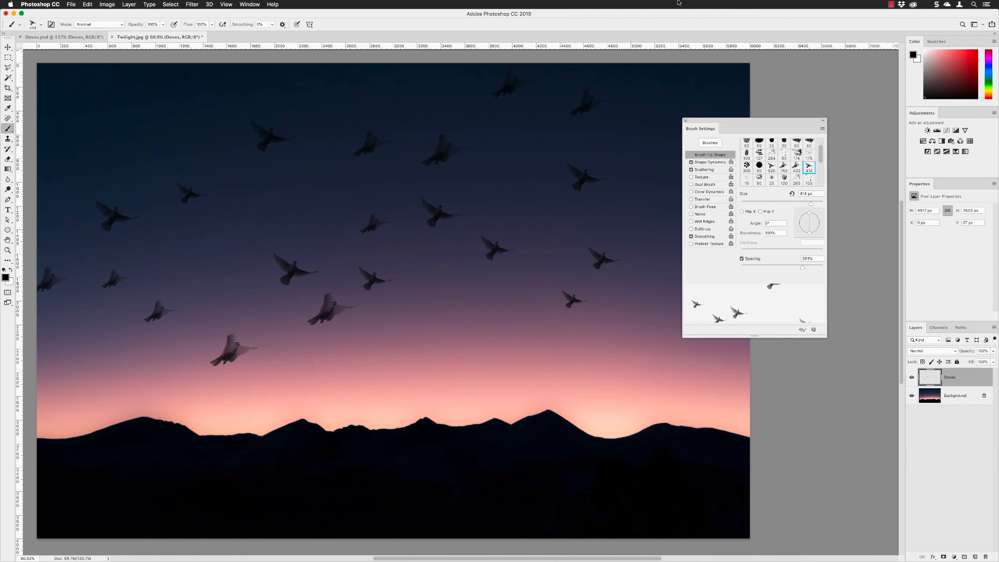